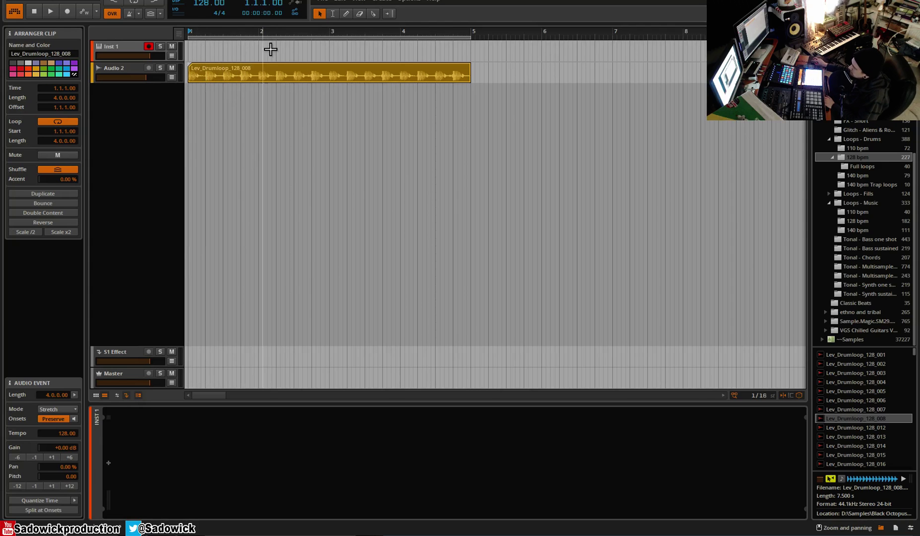
- Open the Lev_Drumloop_128_008 clip on Audio 2 in the detail editor
{"action": "mouse_move", "coordinate": [266, 31]}
{"action": "left_mouse_down"}
{"action": "mouse_move", "coordinate": [272, 44]}
{"action": "mouse_move", "coordinate": [272, 32]}
{"action": "left_mouse_up"}
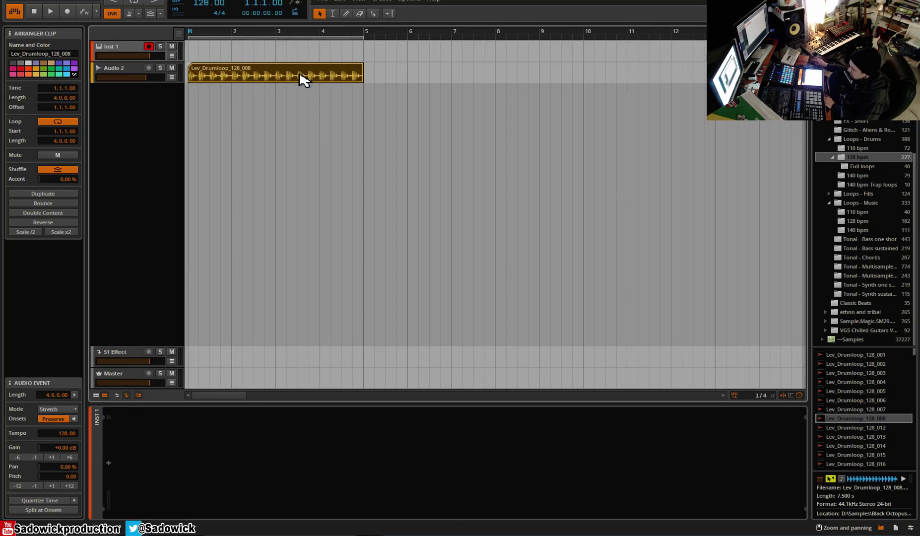
{"action": "double_click", "coordinate": [259, 76]}
{"action": "mouse_move", "coordinate": [227, 284]}
{"action": "left_mouse_down"}
{"action": "mouse_move", "coordinate": [228, 272]}
{"action": "mouse_move", "coordinate": [228, 293]}
{"action": "mouse_move", "coordinate": [228, 285]}
{"action": "left_mouse_up"}
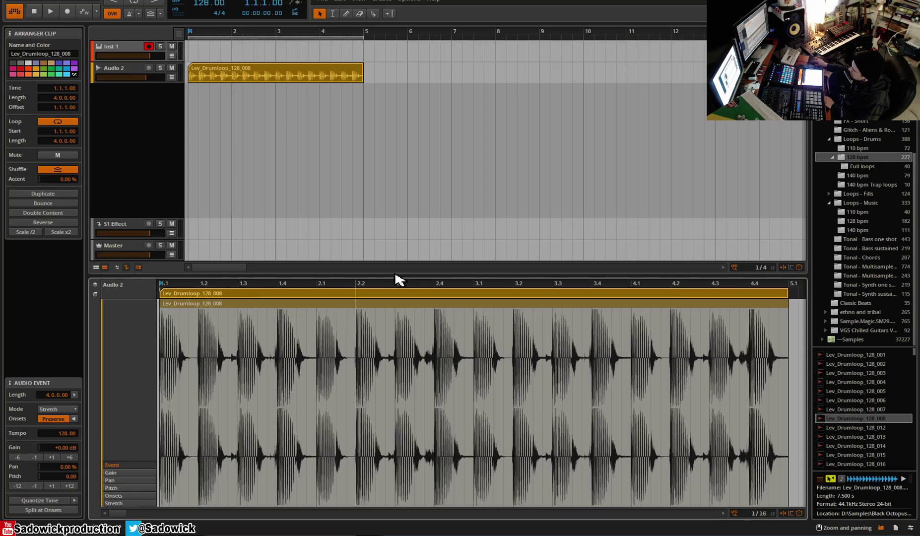
{"action": "left_click", "coordinate": [193, 293]}
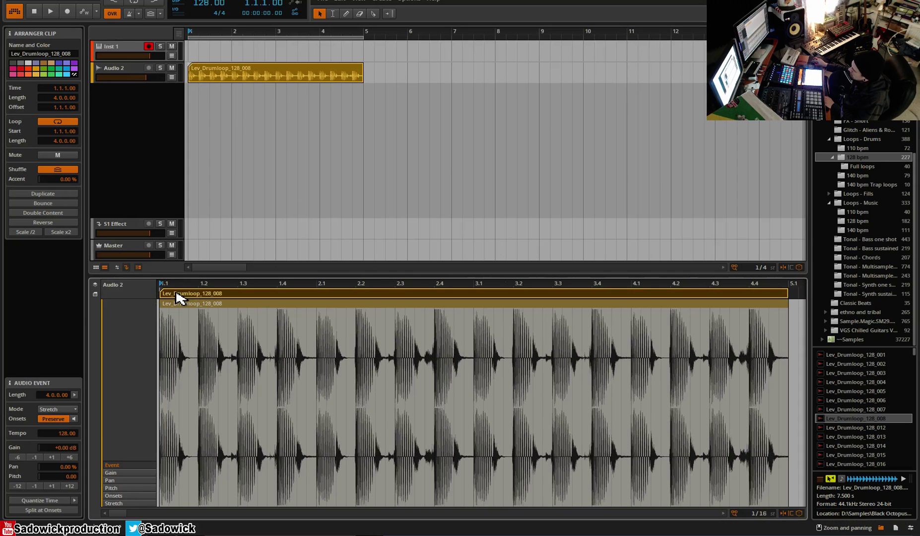
- Create an empty one-bar clip at bar 5 on Audio 2 and delete it again
{"action": "double_click", "coordinate": [373, 76]}
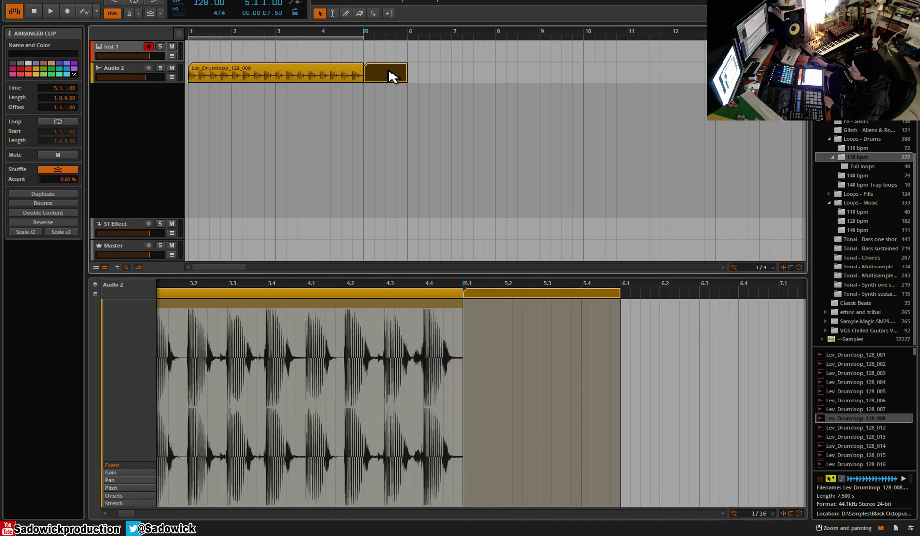
{"action": "mouse_move", "coordinate": [462, 293]}
{"action": "left_mouse_down"}
{"action": "mouse_move", "coordinate": [485, 295]}
{"action": "mouse_move", "coordinate": [462, 293]}
{"action": "left_mouse_up"}
{"action": "left_click_drag", "start_coordinate": [312, 281], "coordinate": [383, 73]}
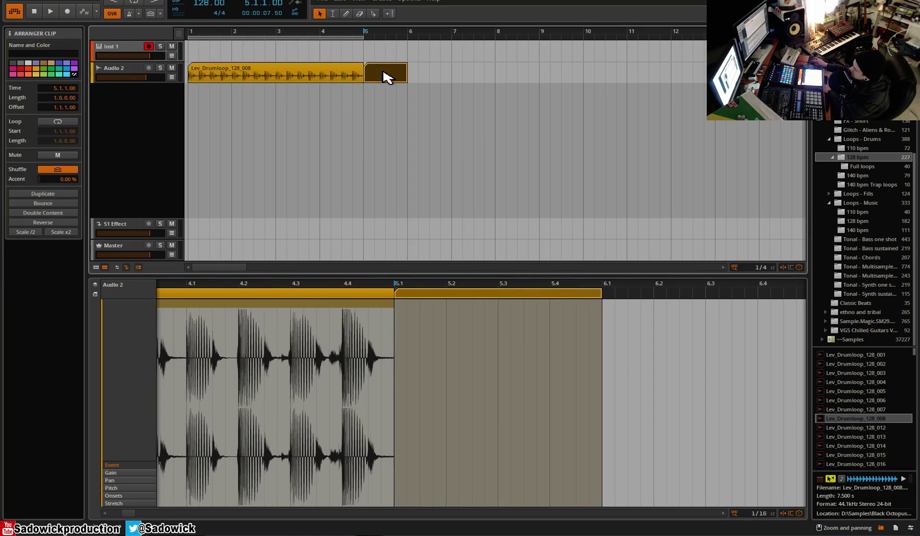
{"action": "key", "text": "Delete"}
{"action": "left_click_drag", "start_coordinate": [276, 283], "coordinate": [570, 321]}
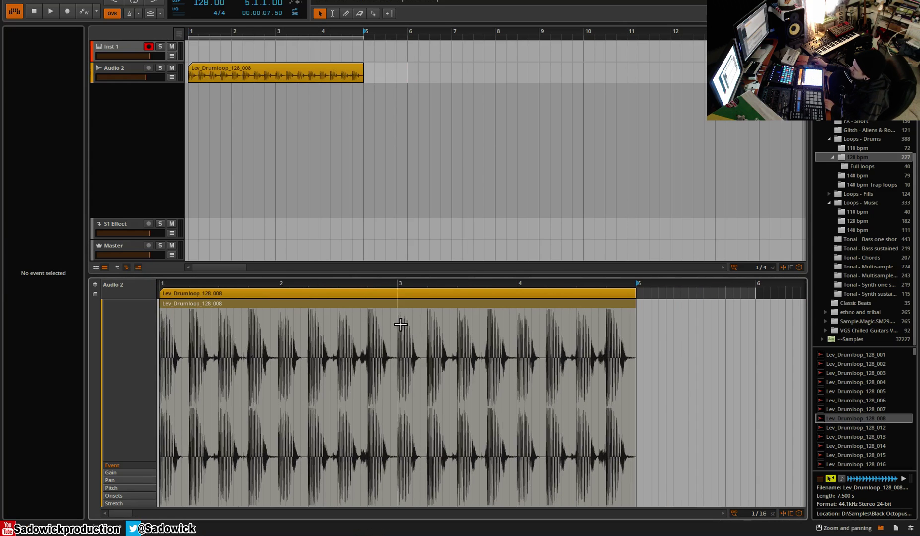
- Select the drum loop's audio event and look through its available playback modes without changing the mode
{"action": "left_click", "coordinate": [250, 307]}
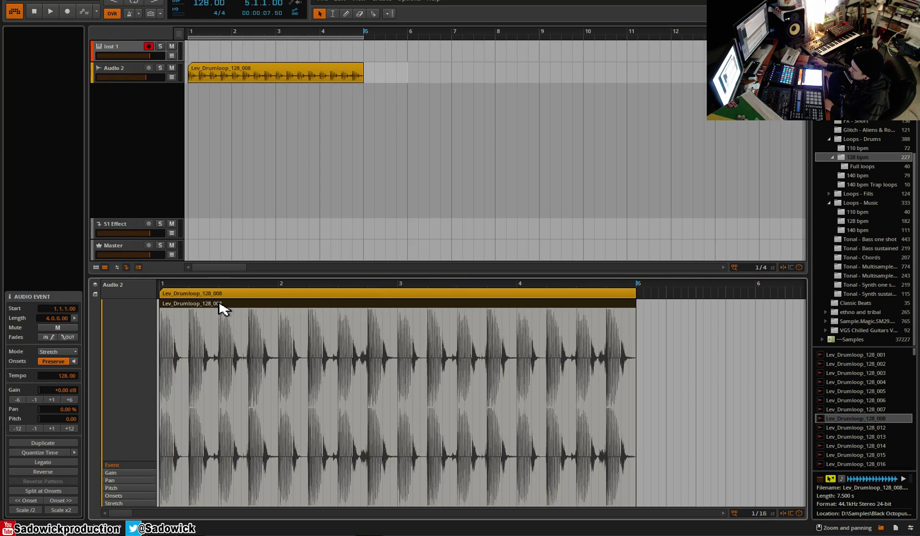
{"action": "left_click_drag", "start_coordinate": [189, 281], "coordinate": [220, 286]}
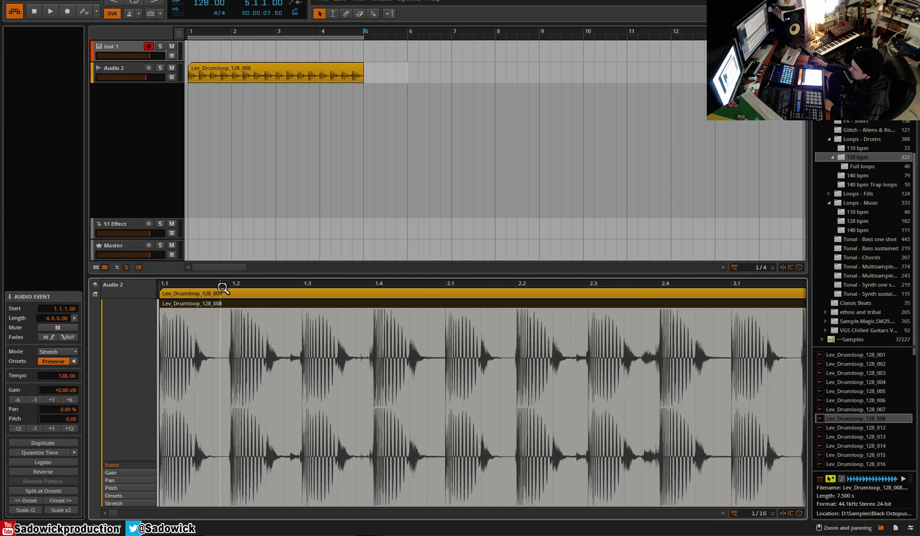
{"action": "left_click", "coordinate": [63, 352]}
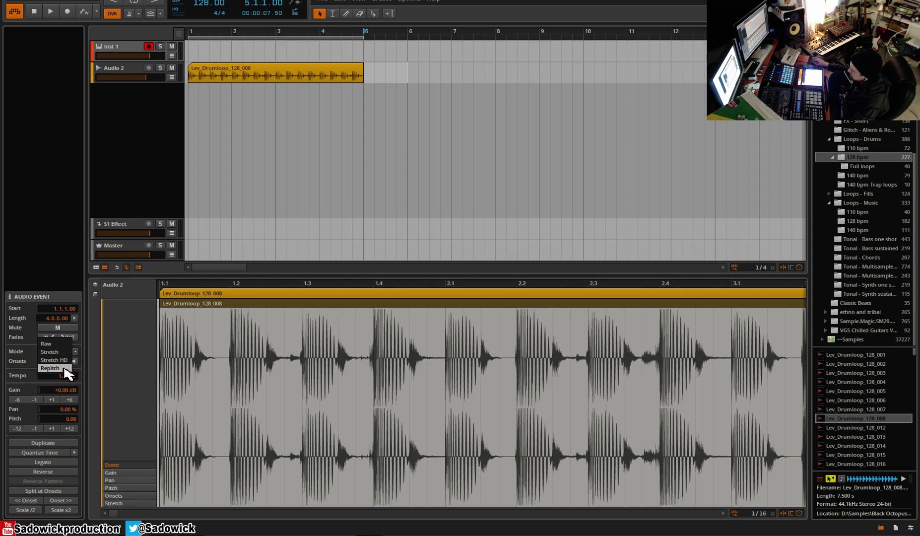
{"action": "left_click", "coordinate": [197, 280]}
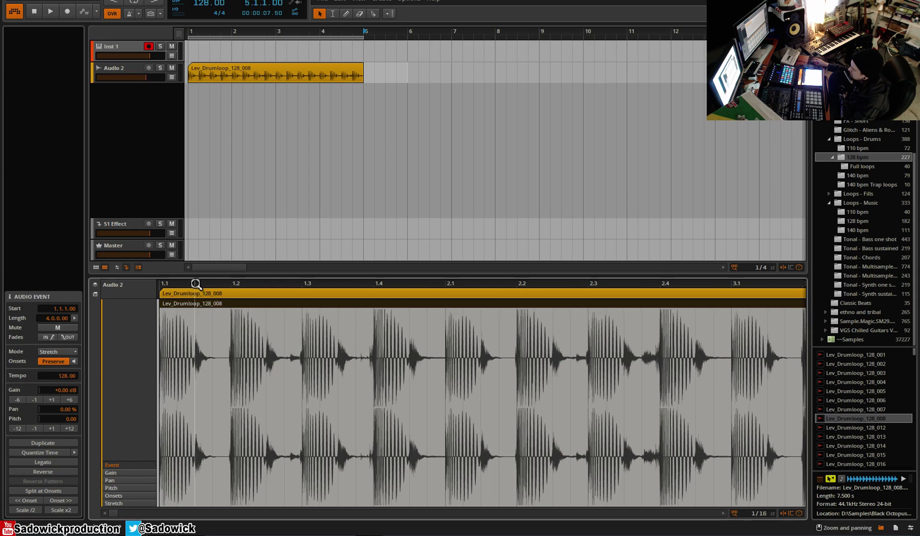
- Show the drum loop's onsets and move the onset just before beat 1.2 onto the main transient at 1.2
{"action": "left_click", "coordinate": [122, 496]}
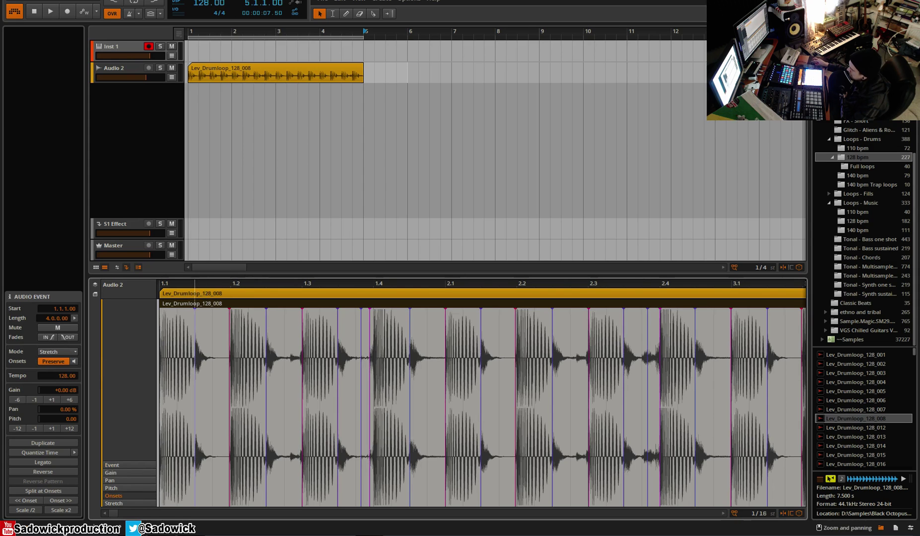
{"action": "left_click_drag", "start_coordinate": [195, 286], "coordinate": [225, 303]}
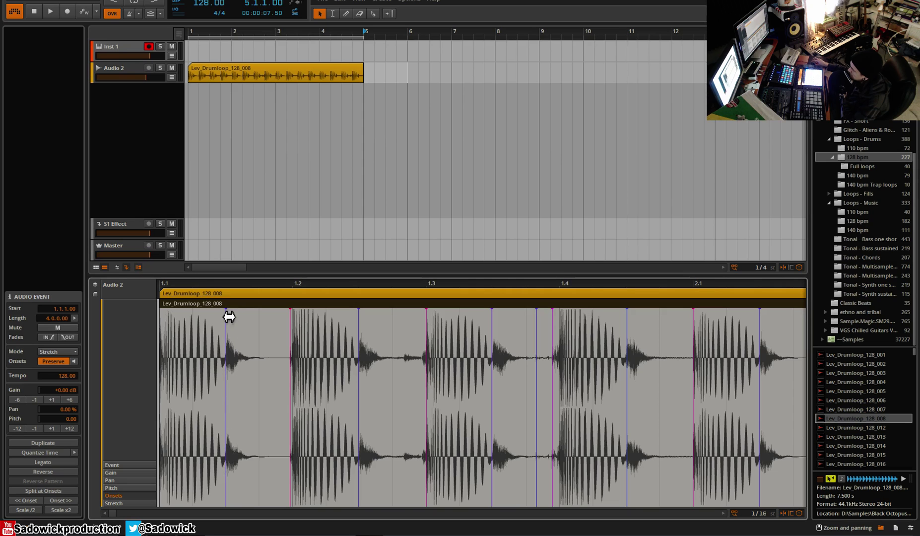
{"action": "left_click", "coordinate": [161, 317]}
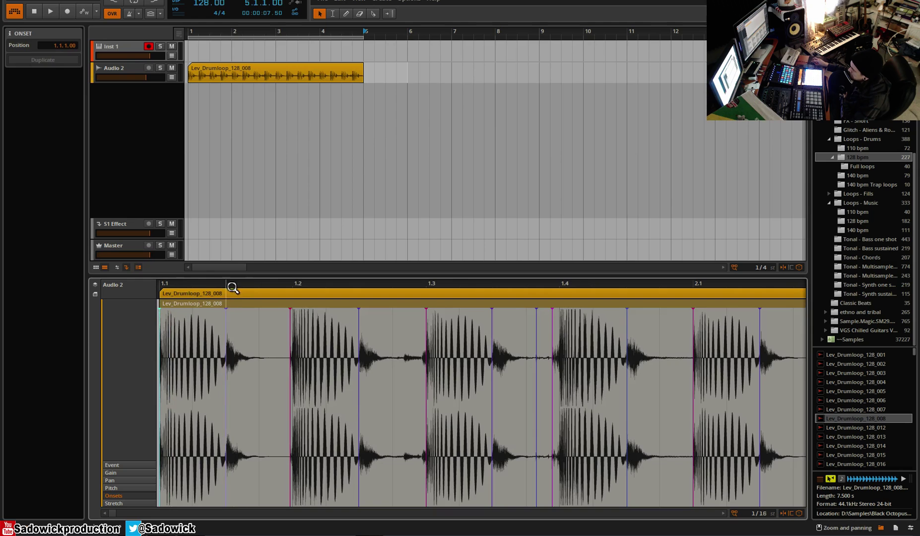
{"action": "left_click_drag", "start_coordinate": [232, 287], "coordinate": [254, 312]}
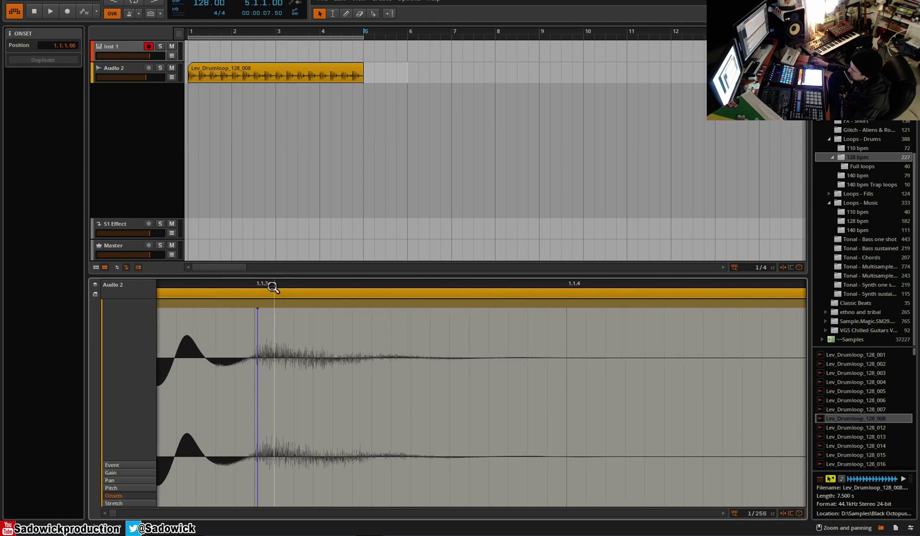
{"action": "left_click_drag", "start_coordinate": [271, 287], "coordinate": [278, 281]}
{"action": "left_click_drag", "start_coordinate": [375, 293], "coordinate": [360, 287]}
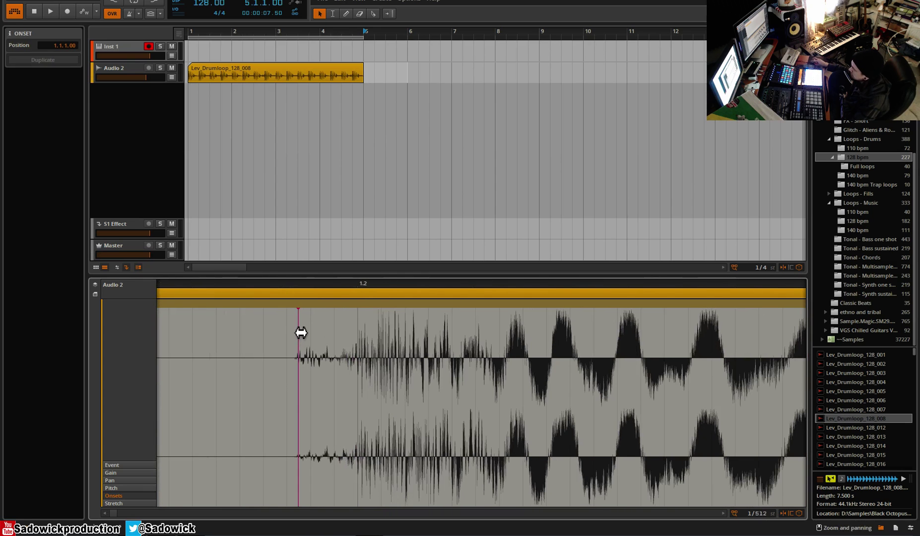
{"action": "left_click_drag", "start_coordinate": [300, 331], "coordinate": [362, 331]}
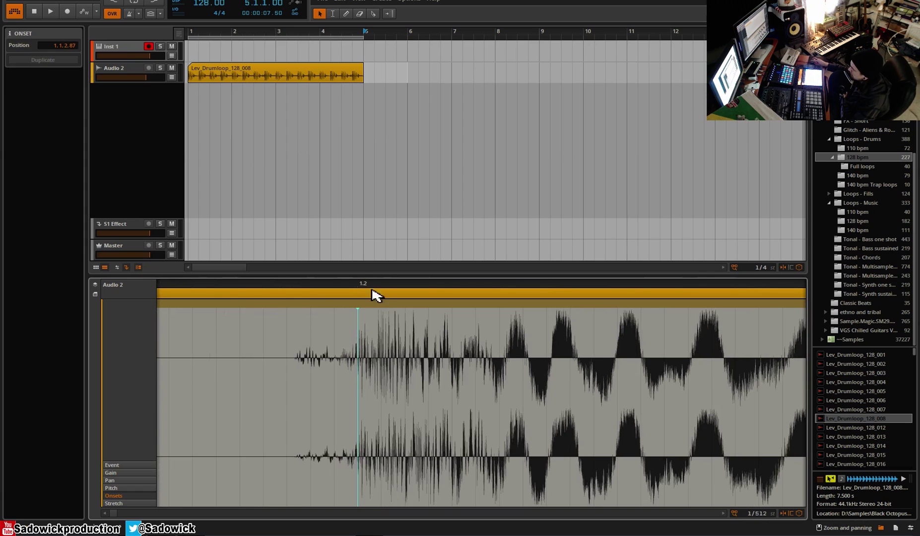
- Move the onset just before beat 1.4 of the drum loop onto the main transient at 1.4
{"action": "left_click_drag", "start_coordinate": [374, 290], "coordinate": [234, 282]}
{"action": "left_click_drag", "start_coordinate": [372, 307], "coordinate": [311, 277]}
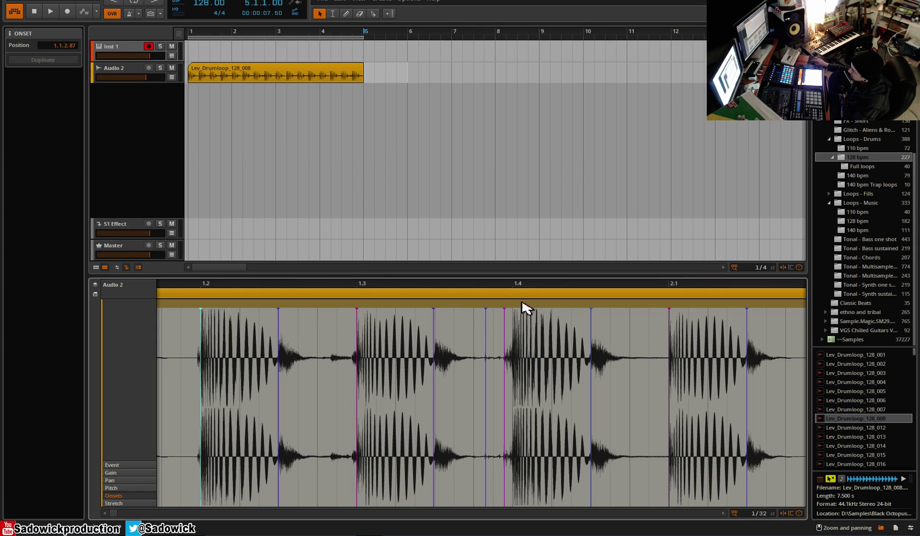
{"action": "left_click_drag", "start_coordinate": [499, 294], "coordinate": [556, 312]}
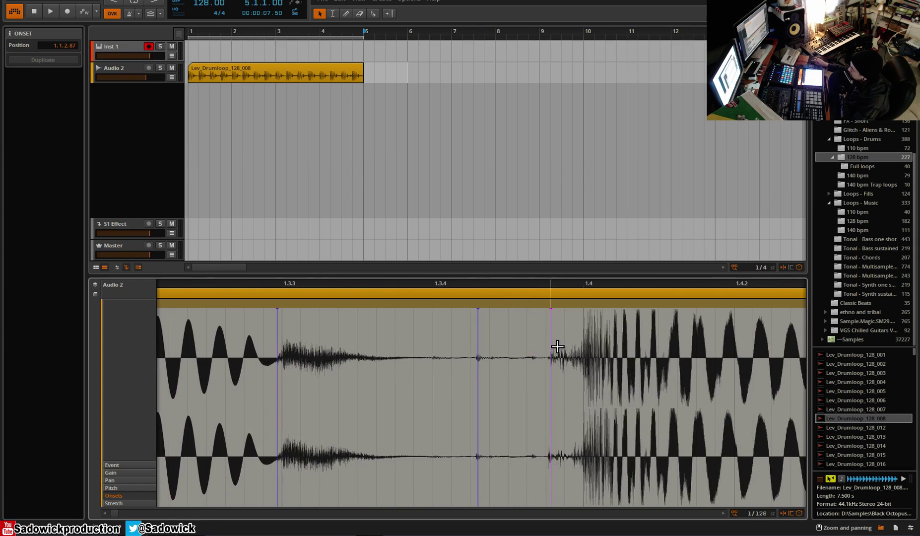
{"action": "mouse_move", "coordinate": [552, 347]}
{"action": "left_mouse_down"}
{"action": "mouse_move", "coordinate": [569, 346]}
{"action": "mouse_move", "coordinate": [584, 324]}
{"action": "left_mouse_up"}
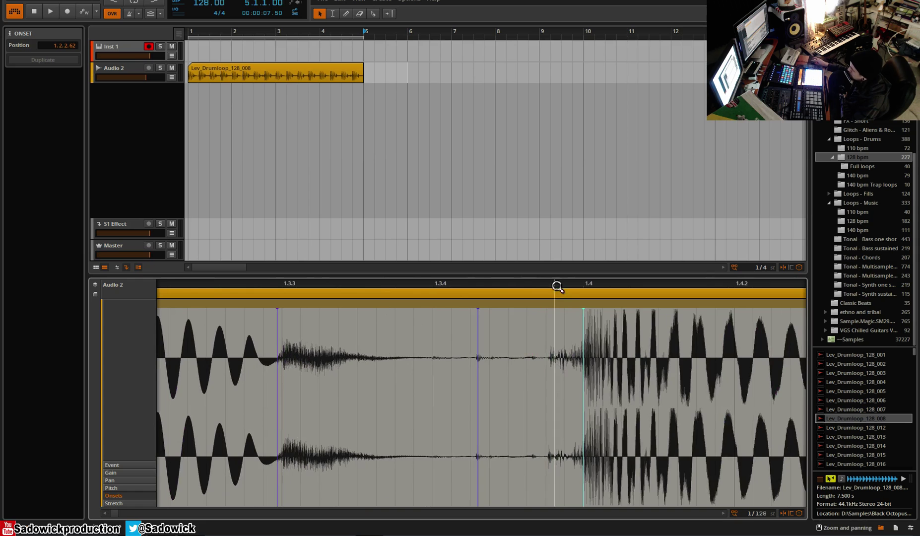
{"action": "left_click_drag", "start_coordinate": [556, 287], "coordinate": [302, 255]}
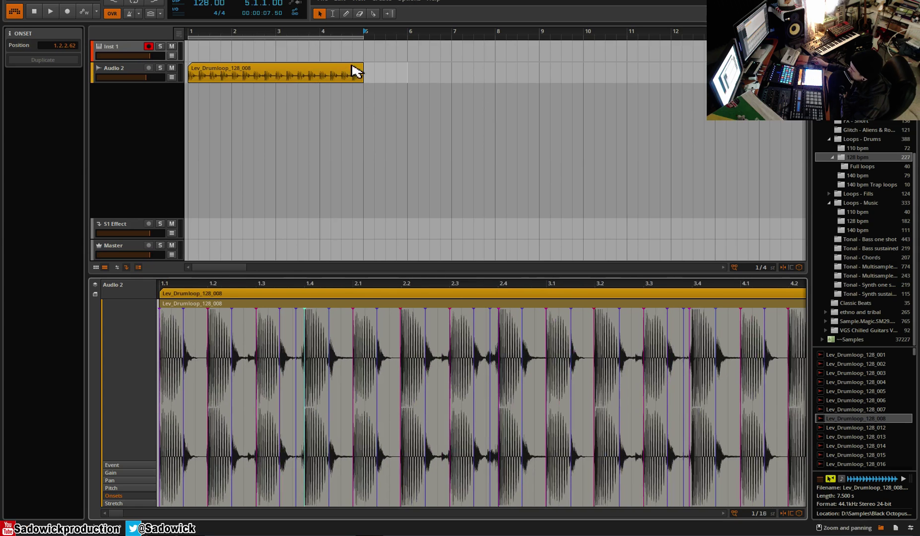
- Show the drum loop's stretch markers and add a beat marker at position 1.4.1.00
{"action": "left_click", "coordinate": [207, 72]}
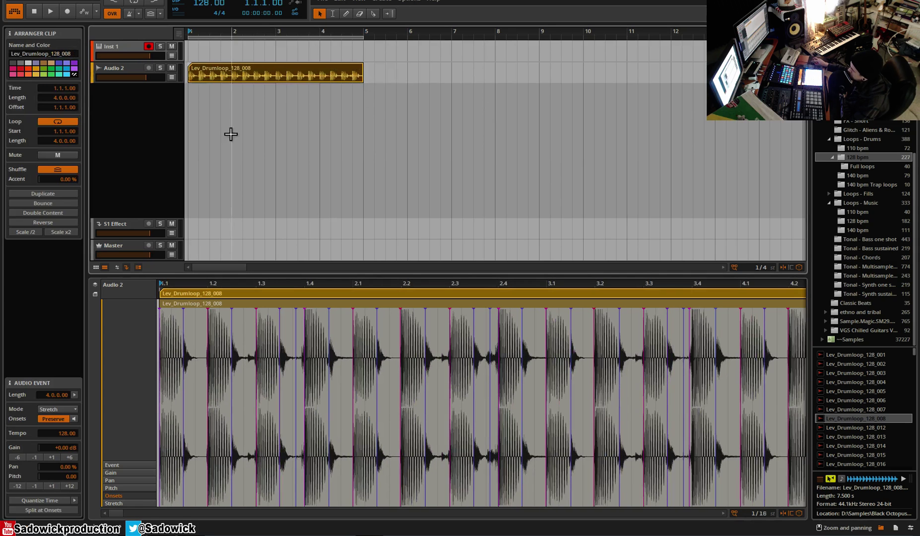
{"action": "left_click", "coordinate": [129, 504]}
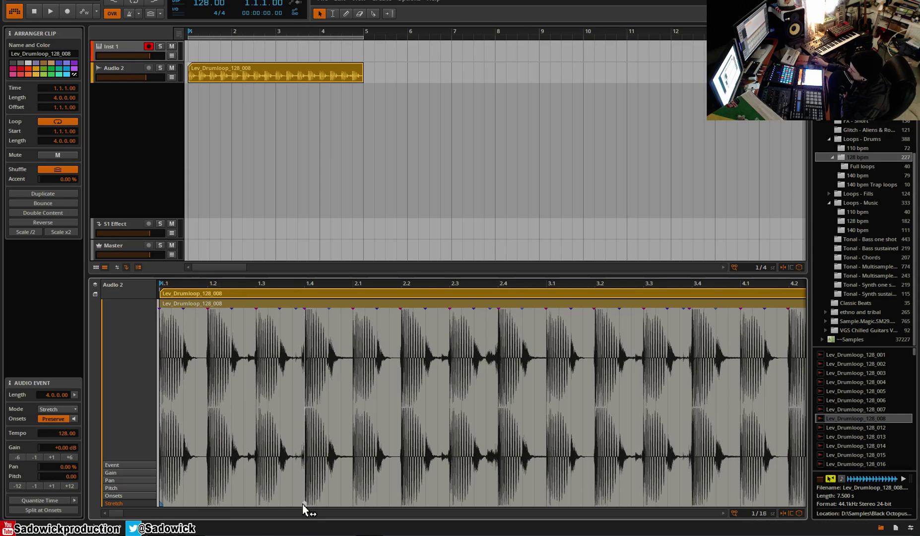
{"action": "mouse_move", "coordinate": [306, 510]}
{"action": "left_mouse_down"}
{"action": "mouse_move", "coordinate": [433, 515]}
{"action": "mouse_move", "coordinate": [293, 501]}
{"action": "mouse_move", "coordinate": [454, 493]}
{"action": "mouse_move", "coordinate": [342, 490]}
{"action": "mouse_move", "coordinate": [638, 493]}
{"action": "mouse_move", "coordinate": [793, 480]}
{"action": "mouse_move", "coordinate": [476, 460]}
{"action": "mouse_move", "coordinate": [304, 462]}
{"action": "left_mouse_up"}
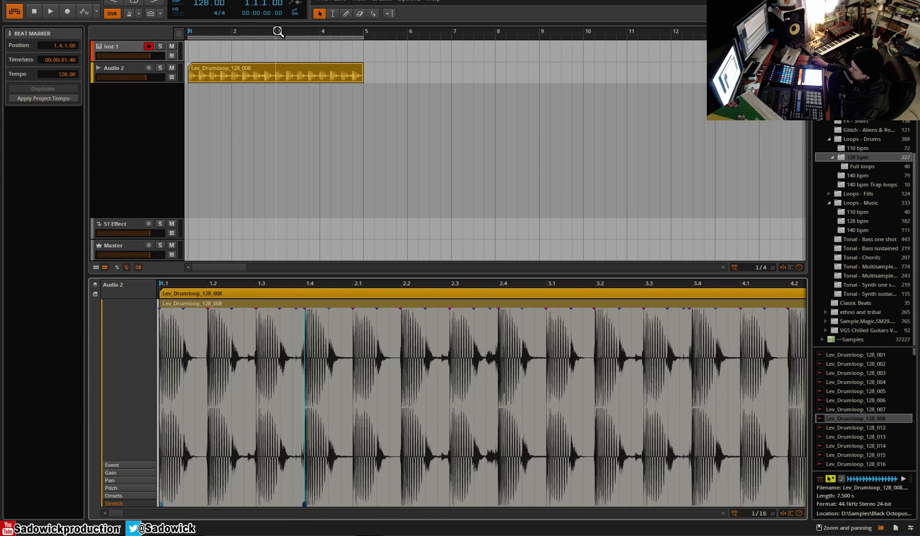
- Move the Lev_FX_Reverse_A_01 clip on Audio 2 to bar 13 and set its playback mode to Raw
{"action": "left_click_drag", "start_coordinate": [276, 33], "coordinate": [281, 31]}
{"action": "left_click_drag", "start_coordinate": [467, 67], "coordinate": [400, 71]}
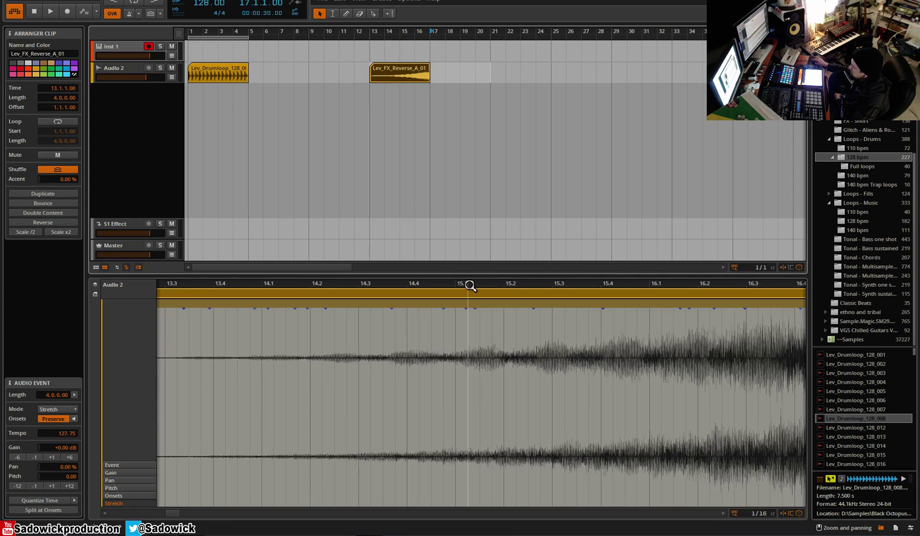
{"action": "left_click_drag", "start_coordinate": [469, 285], "coordinate": [282, 258]}
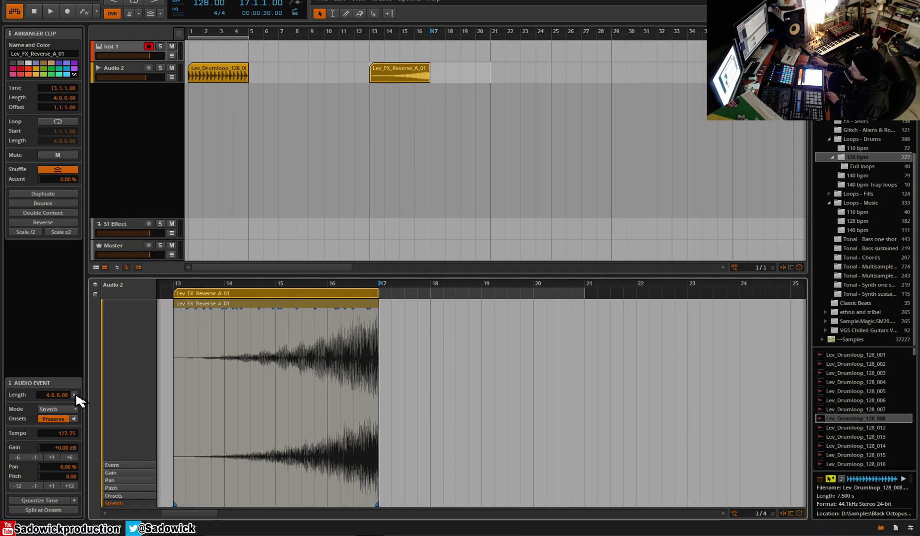
{"action": "left_click", "coordinate": [57, 410]}
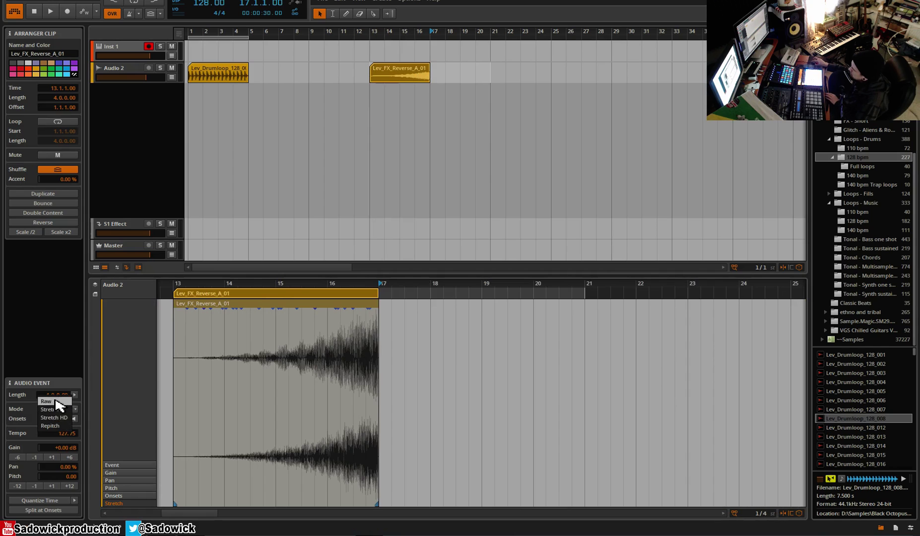
{"action": "left_click", "coordinate": [56, 401]}
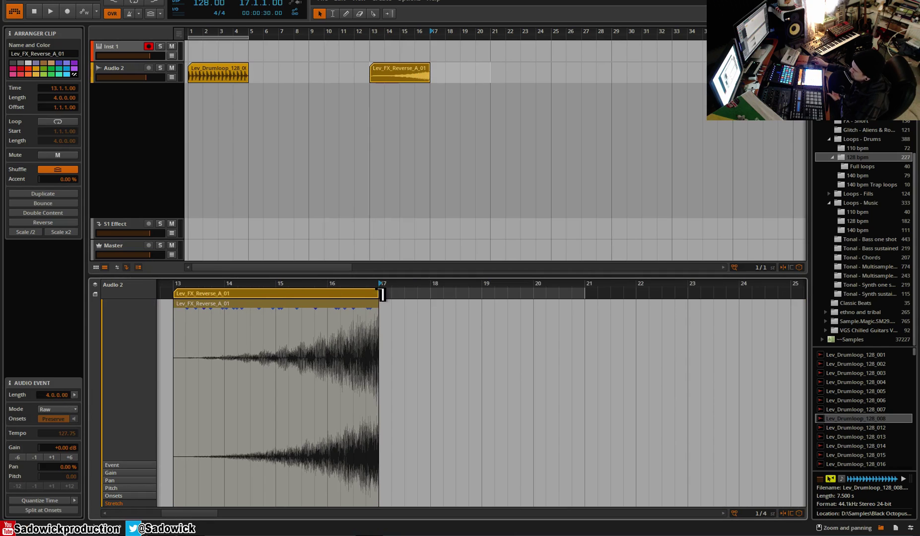
{"action": "mouse_move", "coordinate": [383, 294]}
{"action": "left_mouse_down"}
{"action": "mouse_move", "coordinate": [661, 294]}
{"action": "mouse_move", "coordinate": [380, 294]}
{"action": "mouse_move", "coordinate": [653, 311]}
{"action": "mouse_move", "coordinate": [380, 312]}
{"action": "left_mouse_up"}
{"action": "left_click", "coordinate": [58, 121]}
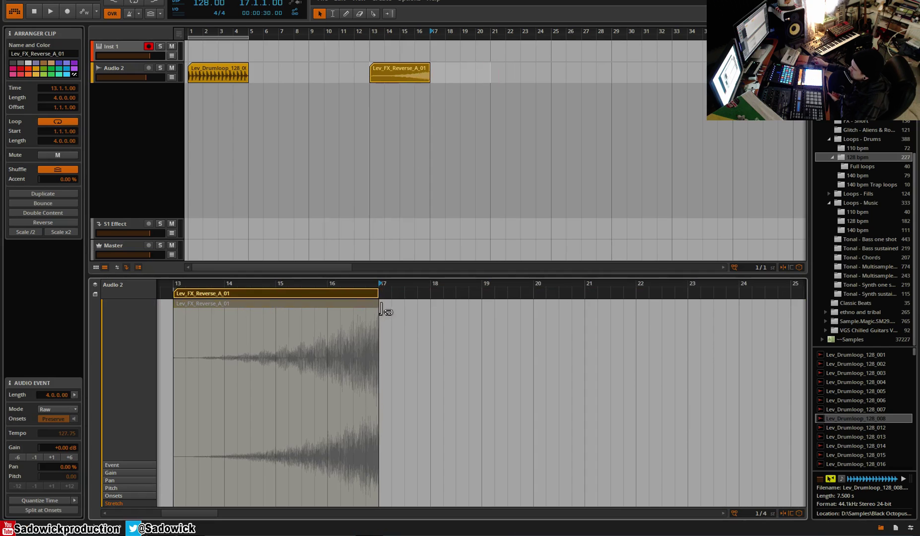
{"action": "left_click", "coordinate": [57, 122]}
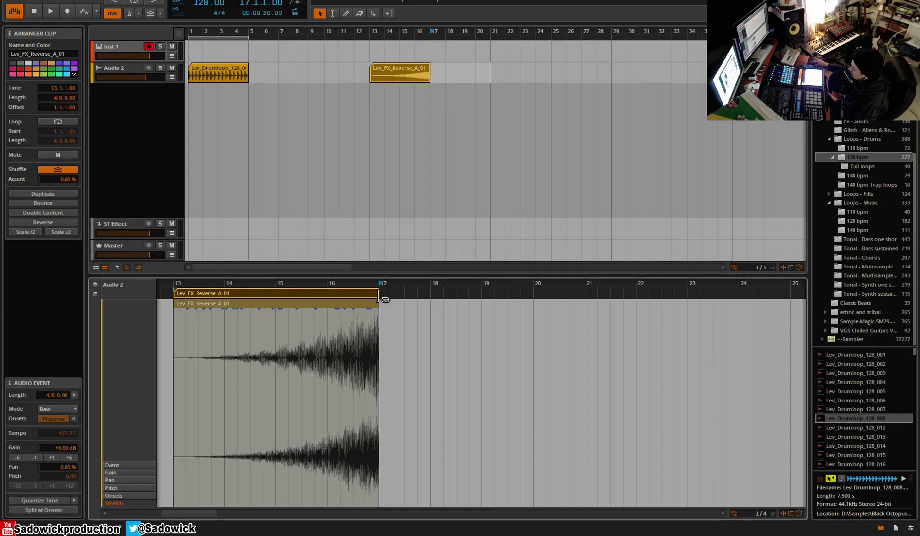
- Extend the end of the Lev_FX_Reverse_A_01 clip to a clip length of 9.3.0.00
{"action": "left_click_drag", "start_coordinate": [382, 289], "coordinate": [674, 298]}
{"action": "left_click_drag", "start_coordinate": [268, 345], "coordinate": [388, 344]}
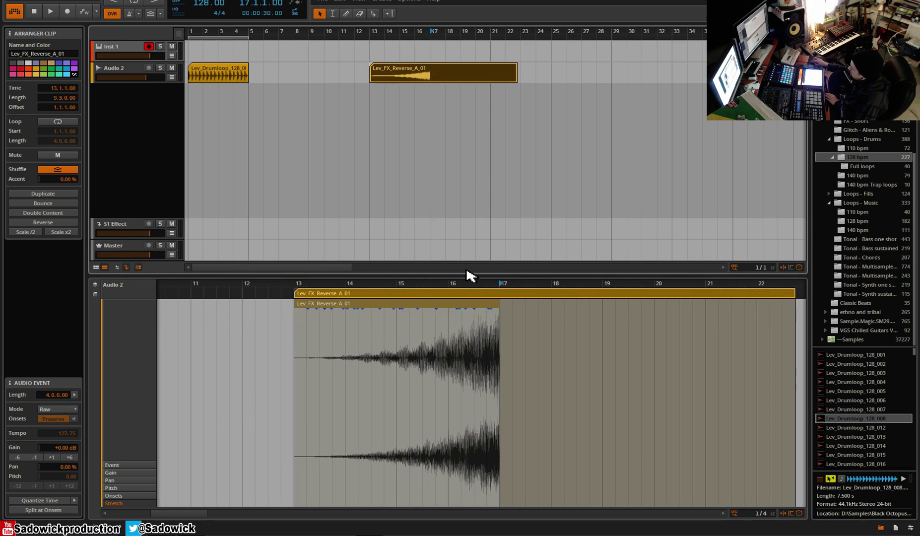
{"action": "left_click_drag", "start_coordinate": [466, 283], "coordinate": [355, 284]}
- Set the reverse effect's audio event to Repitch mode and stretch its end beat marker to the clip's end, for a 9.3.0.00 length
{"action": "left_click", "coordinate": [329, 305]}
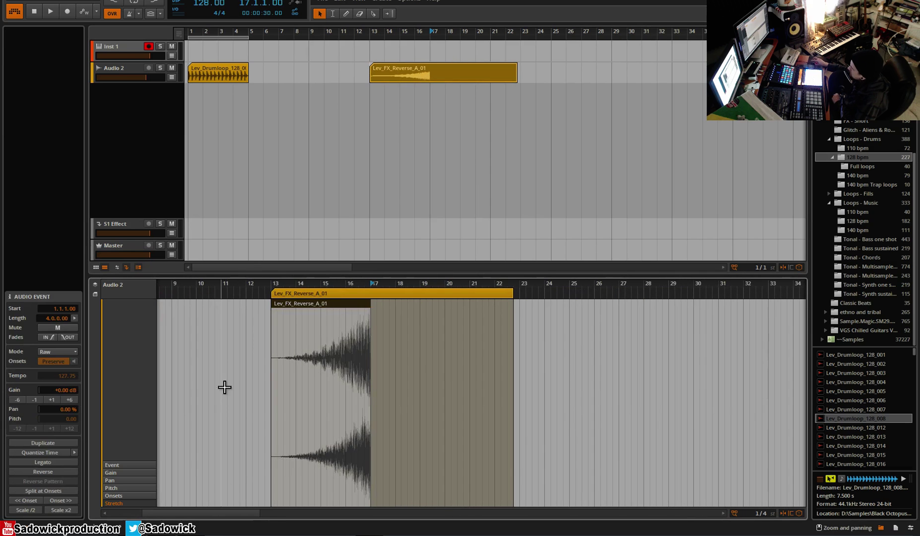
{"action": "left_click", "coordinate": [59, 352]}
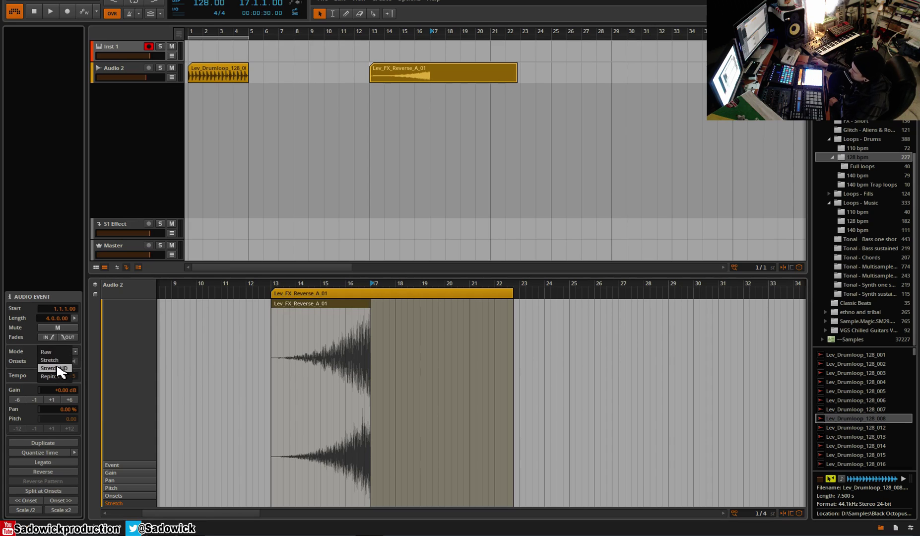
{"action": "left_click", "coordinate": [57, 376]}
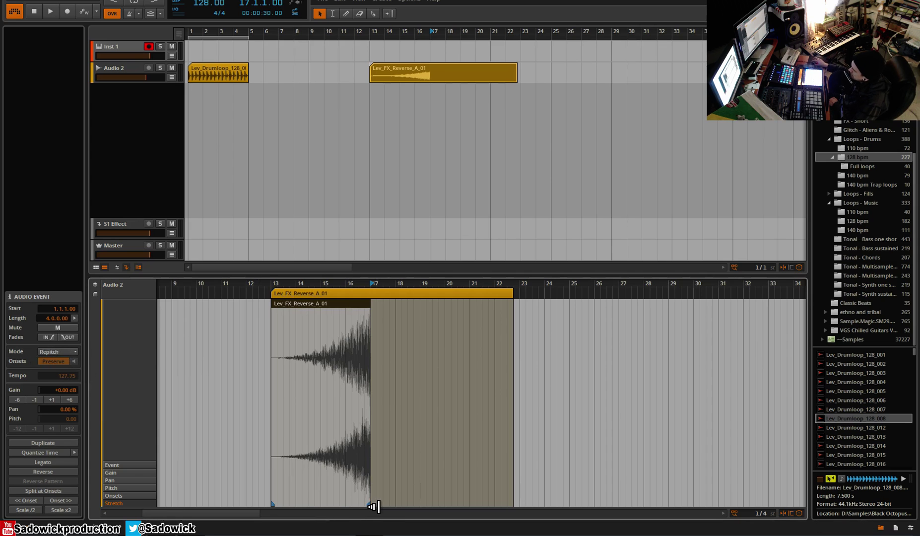
{"action": "left_click_drag", "start_coordinate": [372, 506], "coordinate": [518, 505]}
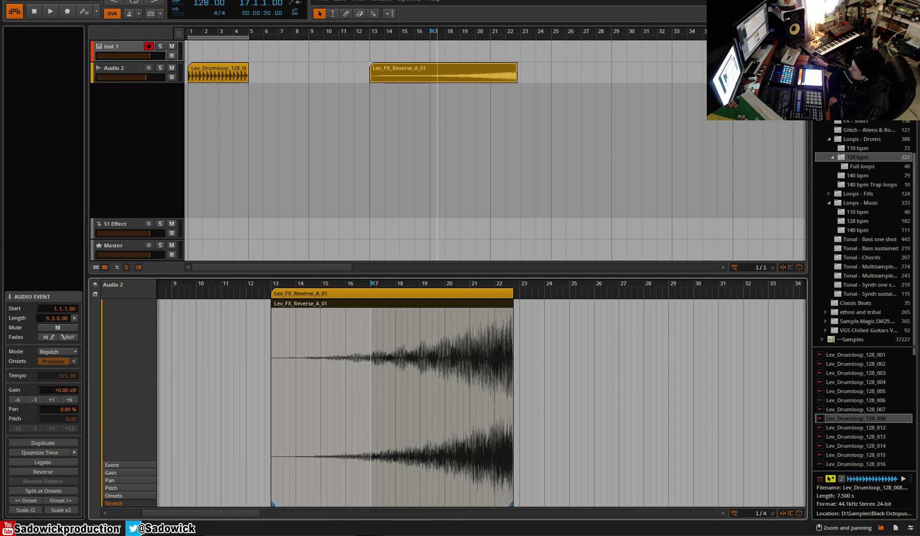
- Play the stretched reverse effect from just after bar 17
{"action": "left_click", "coordinate": [438, 33]}
{"action": "key", "text": "space"}
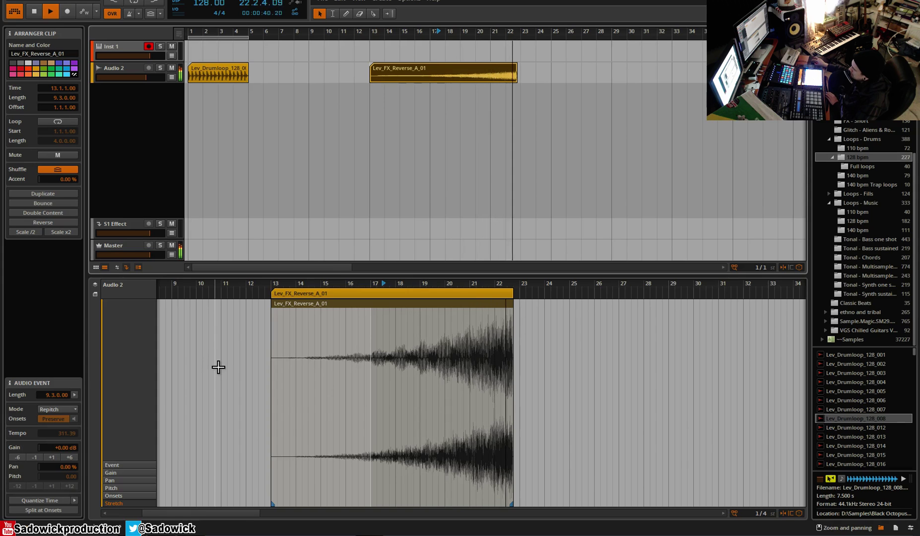
- Set the reverse effect's audio event to Stretch HD mode and play it from around bar 17
{"action": "key", "text": "space"}
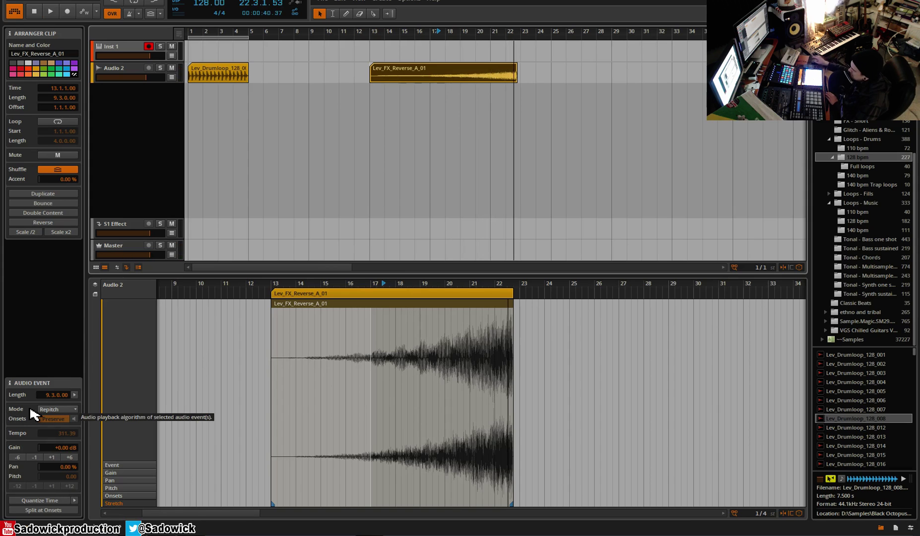
{"action": "left_click", "coordinate": [56, 409]}
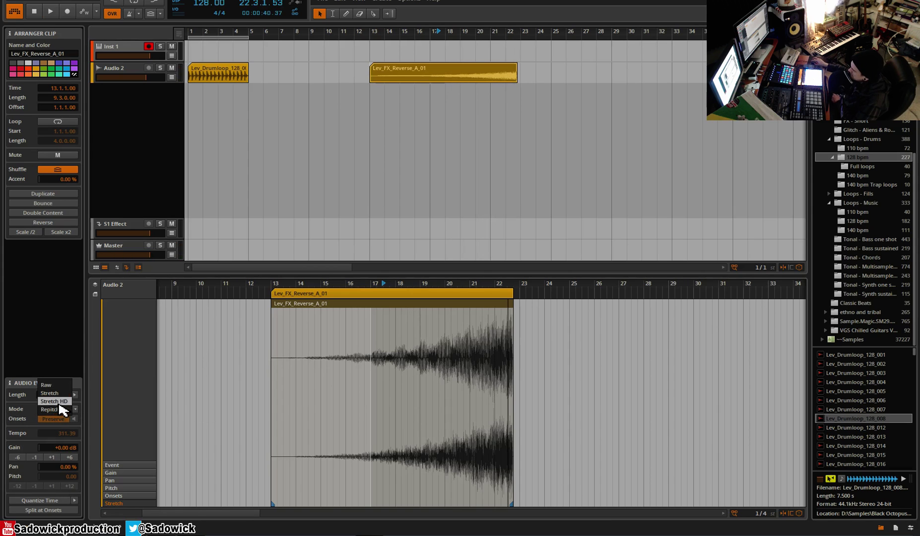
{"action": "left_click", "coordinate": [59, 403]}
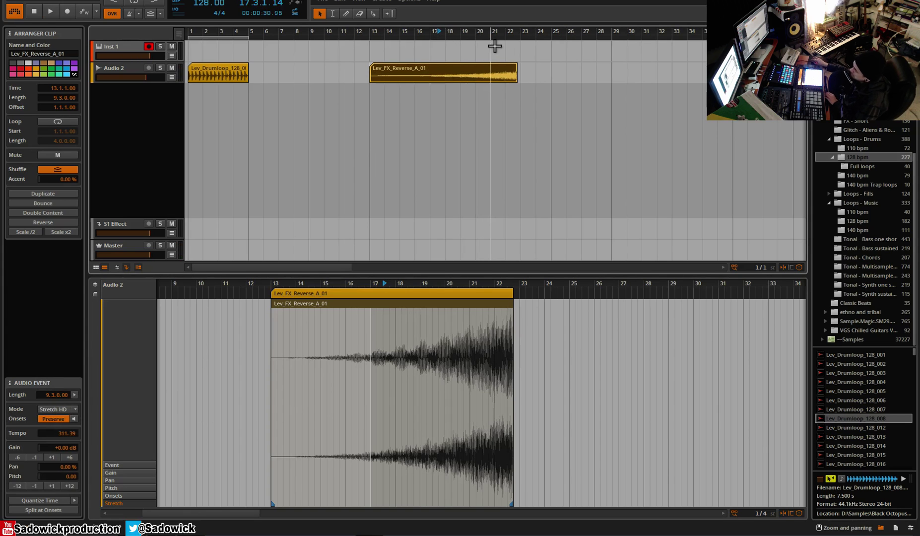
{"action": "key", "text": "space"}
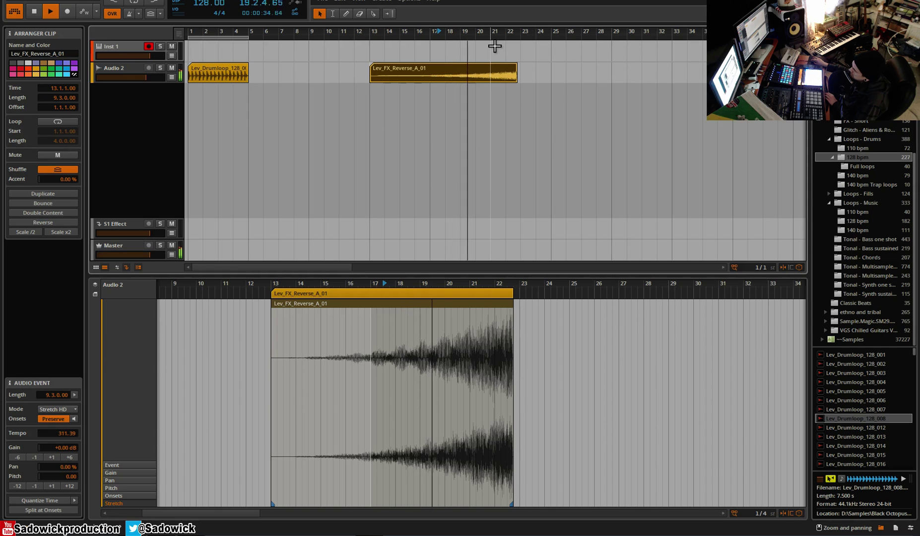
{"action": "key", "text": "space"}
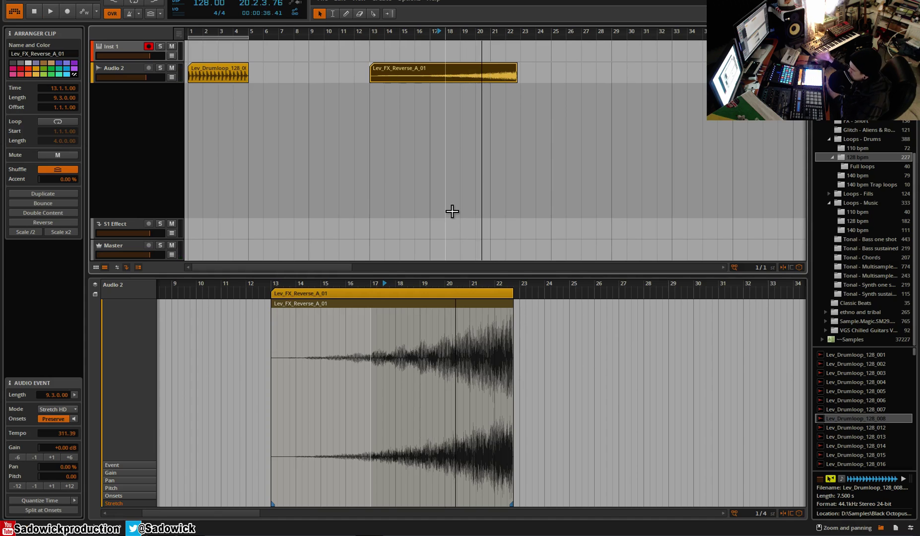
- Select the Lev_Drumloop_128_008 audio event on Audio 2 and display its onsets
{"action": "left_click", "coordinate": [217, 78]}
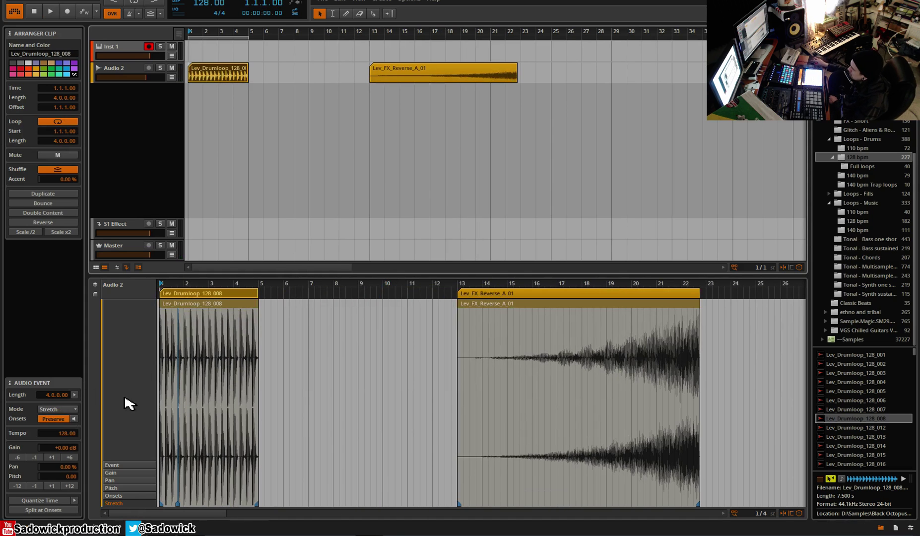
{"action": "left_click", "coordinate": [182, 305]}
{"action": "left_click_drag", "start_coordinate": [172, 284], "coordinate": [263, 341]}
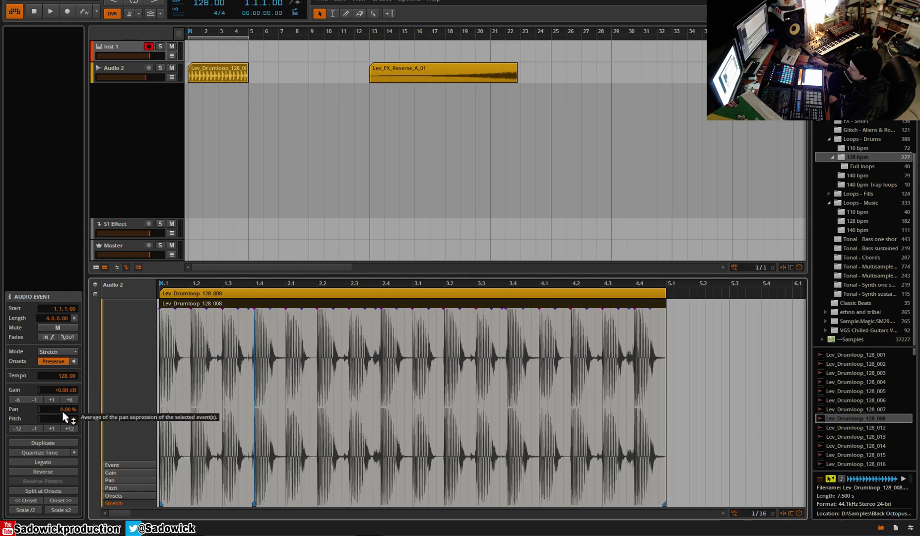
{"action": "left_click", "coordinate": [117, 496]}
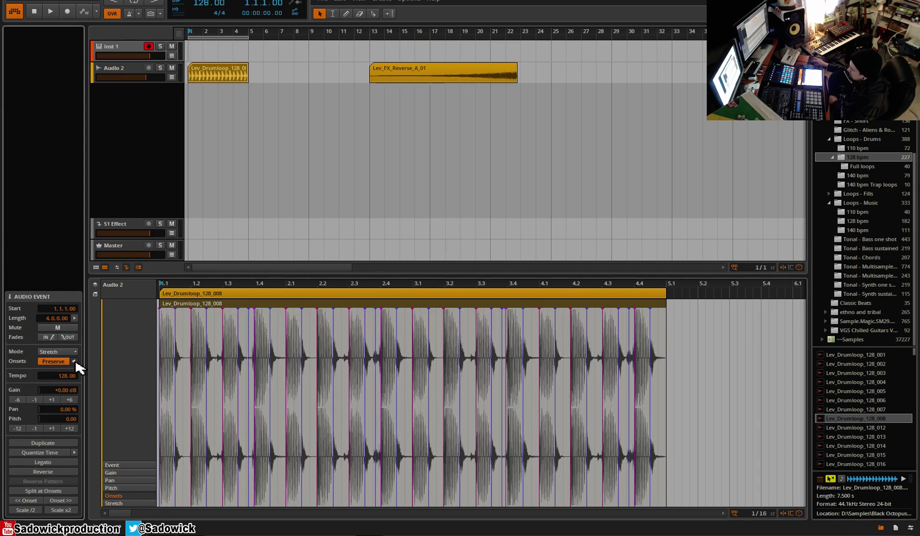
- Play the drum loop from bar 1, try the onset preview sound, and examine the onset positions up close
{"action": "key", "text": "space"}
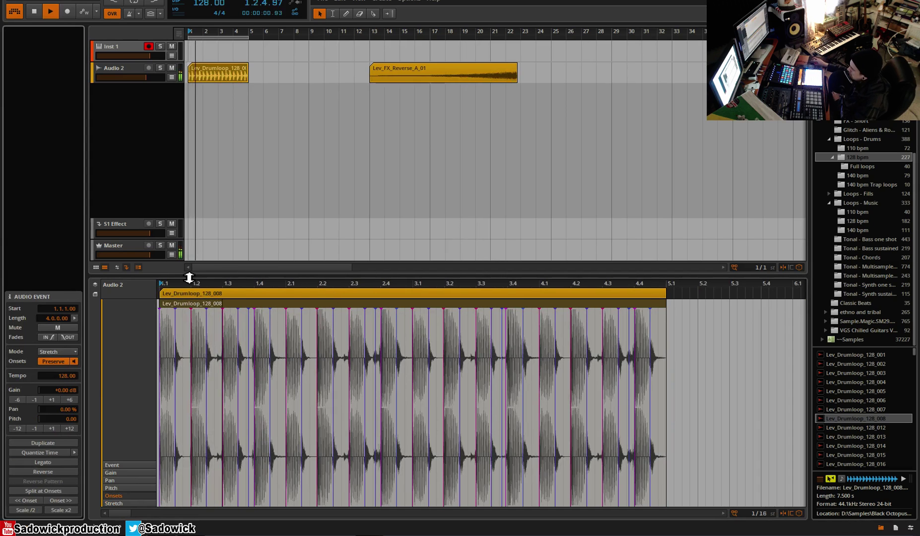
{"action": "key", "text": "space"}
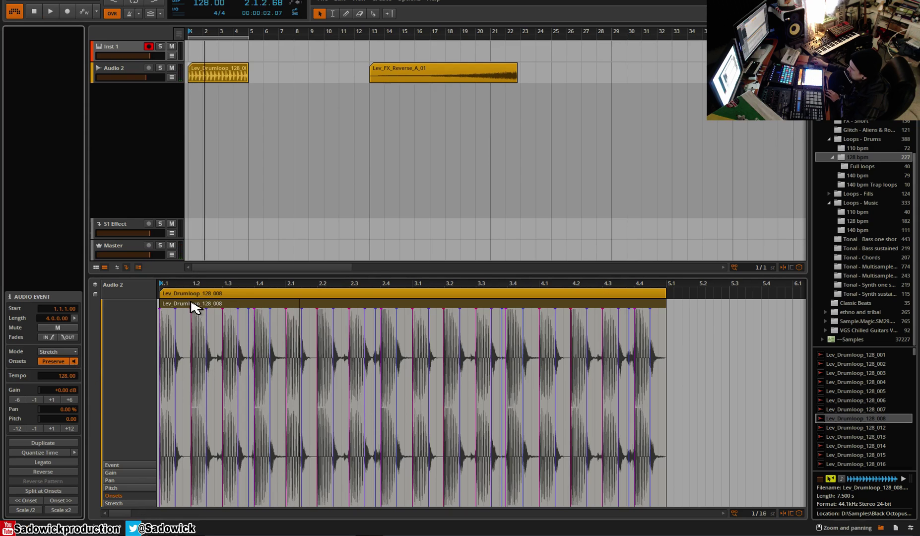
{"action": "key", "text": "space"}
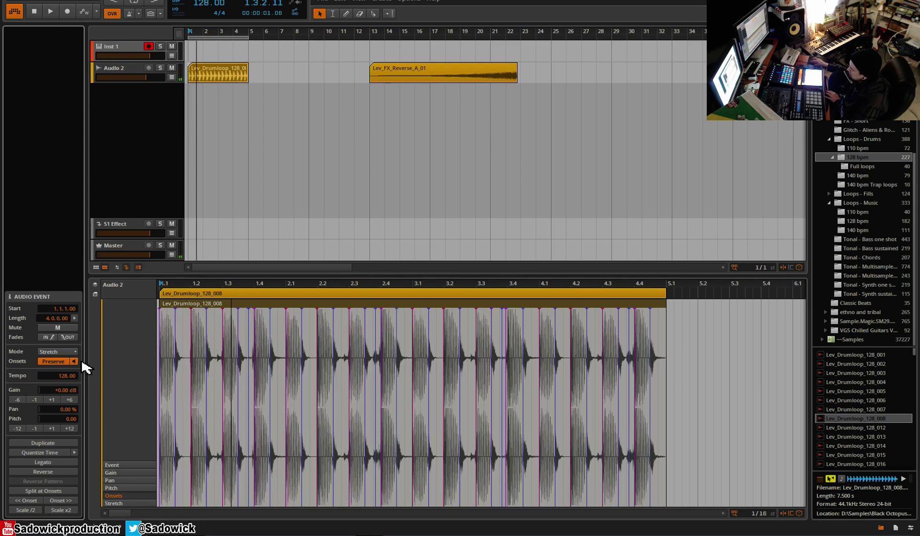
{"action": "key", "text": "space"}
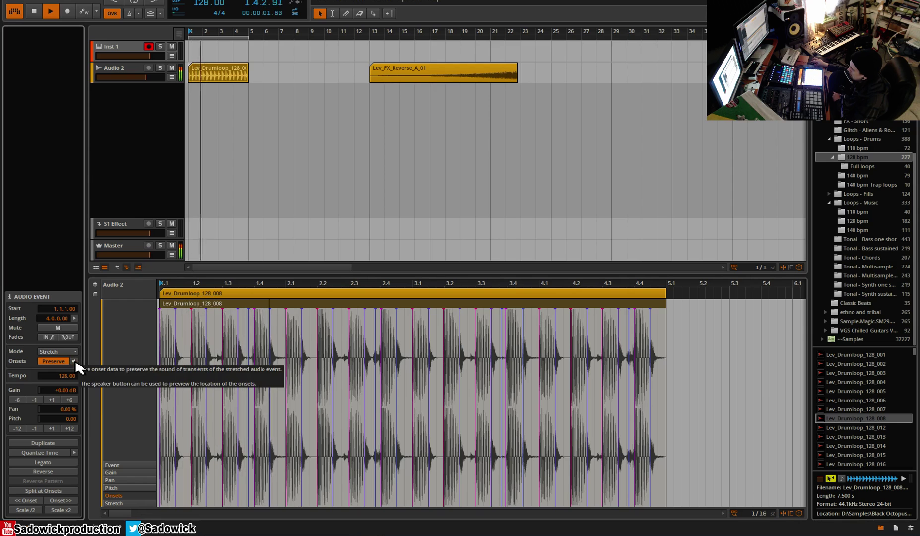
{"action": "left_click", "coordinate": [75, 362]}
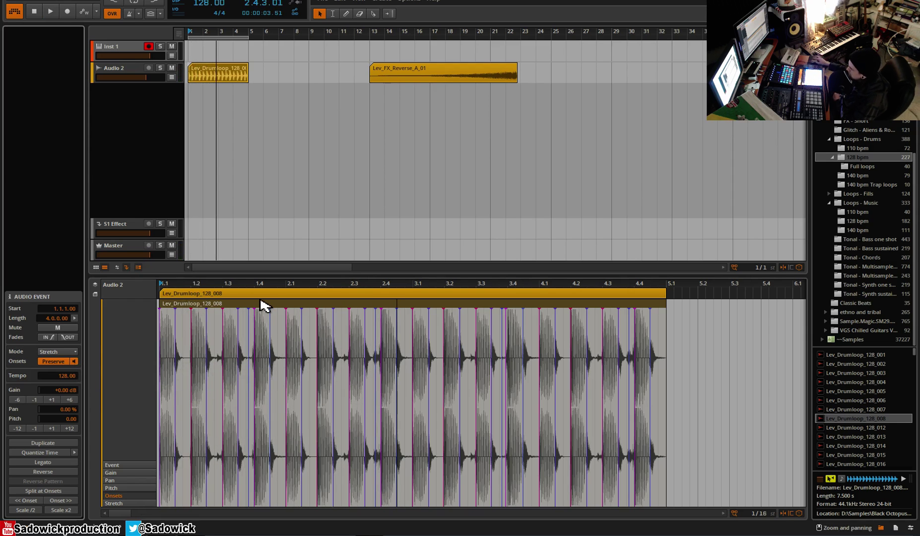
{"action": "left_click_drag", "start_coordinate": [218, 284], "coordinate": [239, 286]}
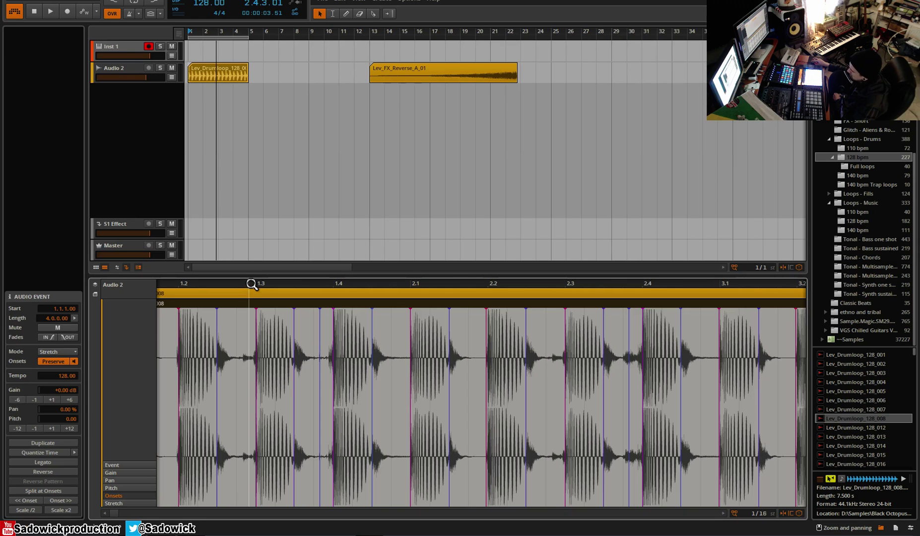
{"action": "left_click_drag", "start_coordinate": [251, 284], "coordinate": [394, 1]}
- Display the stretch markers and extend the end of the Lev_FX_Reverse_A_01 clip to a clip length of 24.0.0.00
{"action": "left_click", "coordinate": [382, 71]}
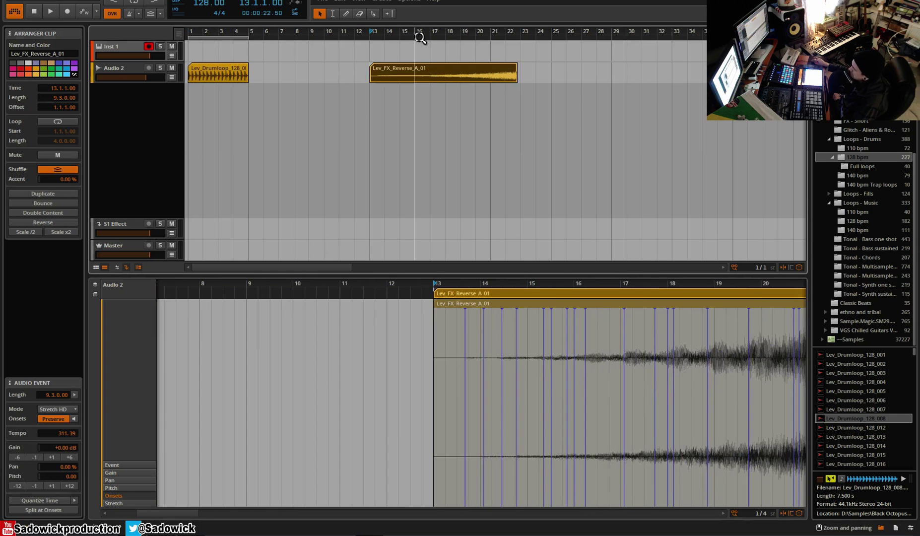
{"action": "left_click_drag", "start_coordinate": [420, 36], "coordinate": [419, 5]}
{"action": "double_click", "coordinate": [325, 74]}
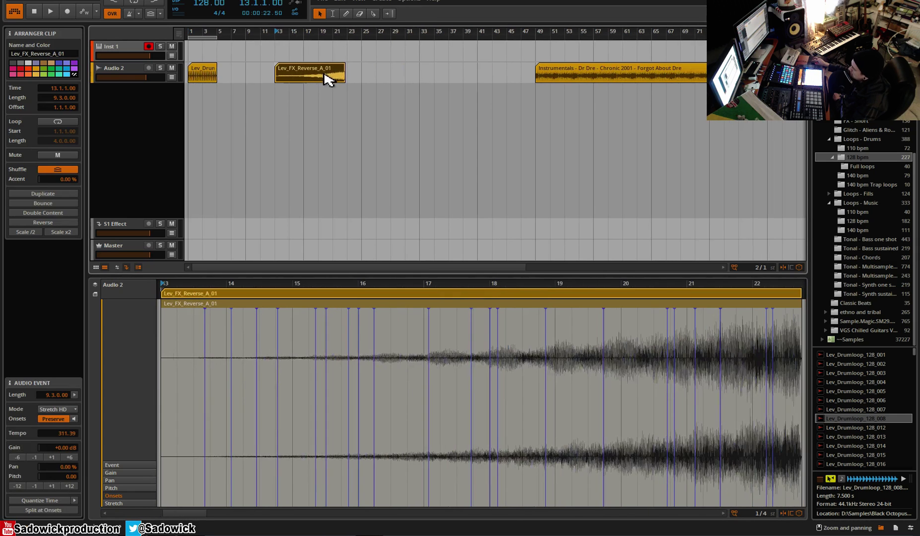
{"action": "left_click_drag", "start_coordinate": [321, 283], "coordinate": [258, 337]}
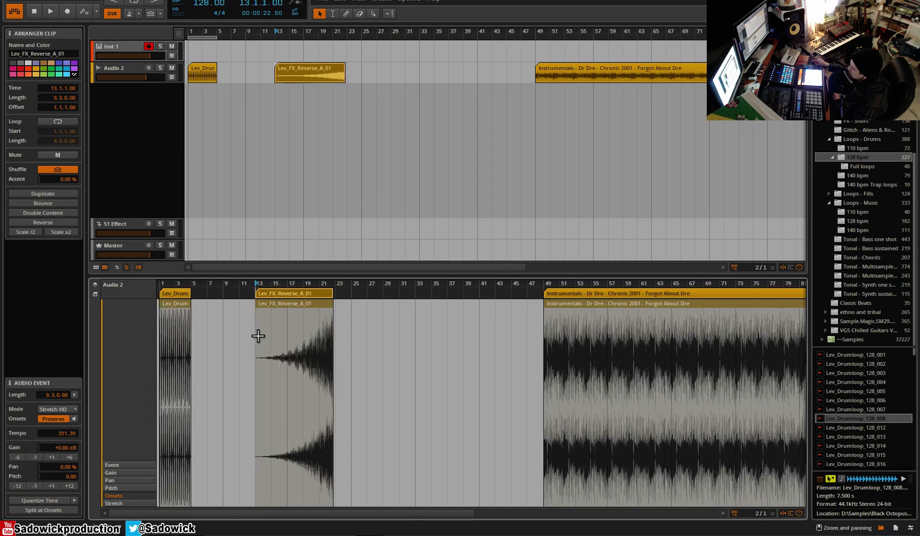
{"action": "left_click", "coordinate": [119, 504]}
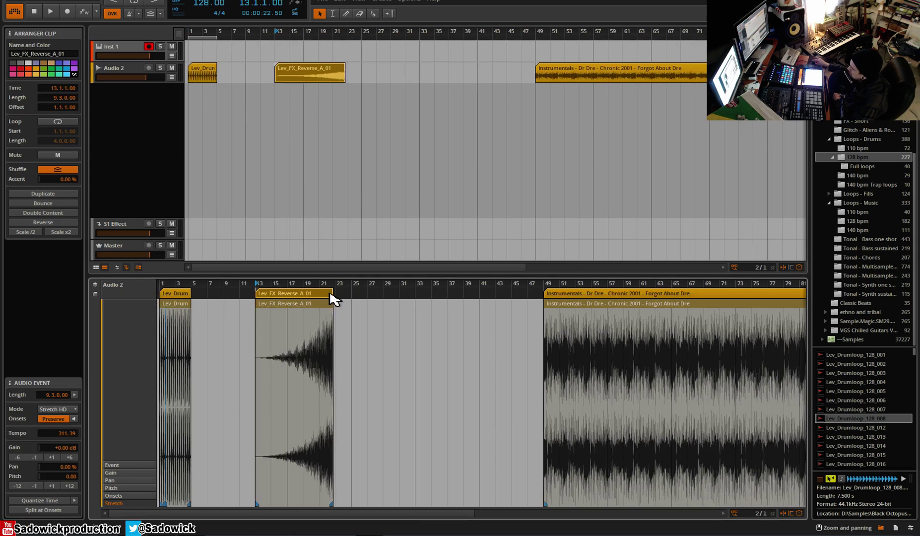
{"action": "left_click_drag", "start_coordinate": [332, 298], "coordinate": [447, 305]}
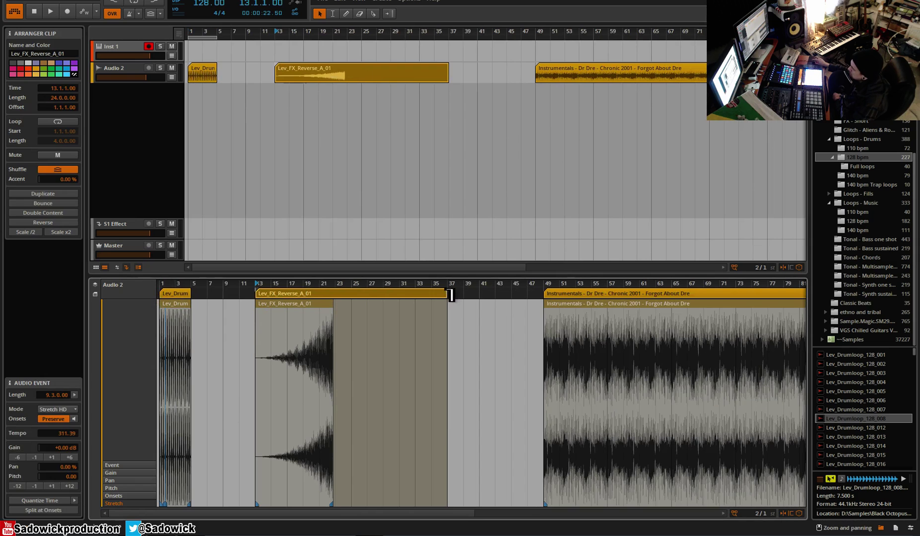
- Stretch the reverse effect's audio event to a length of 20.0.0.00 by moving its end beat marker to 21.1.1.00
{"action": "left_click", "coordinate": [337, 316]}
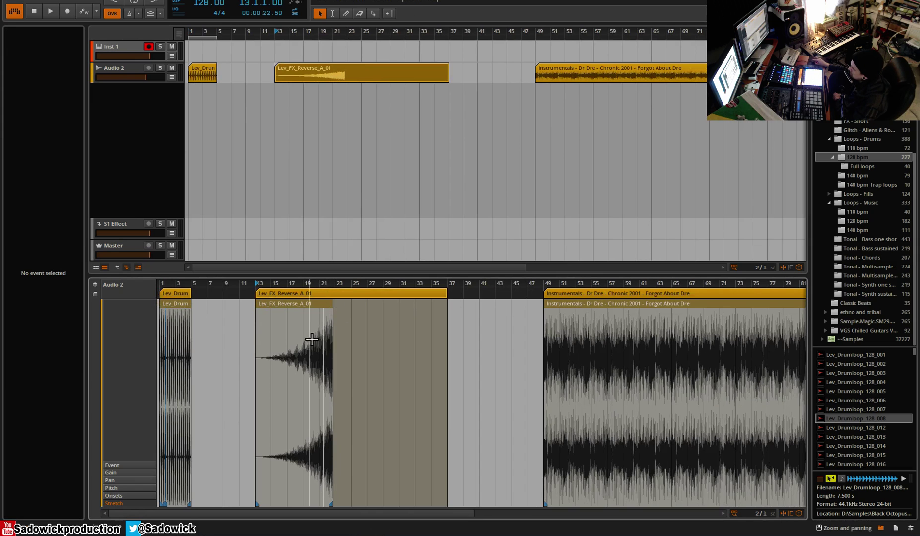
{"action": "left_click", "coordinate": [320, 307]}
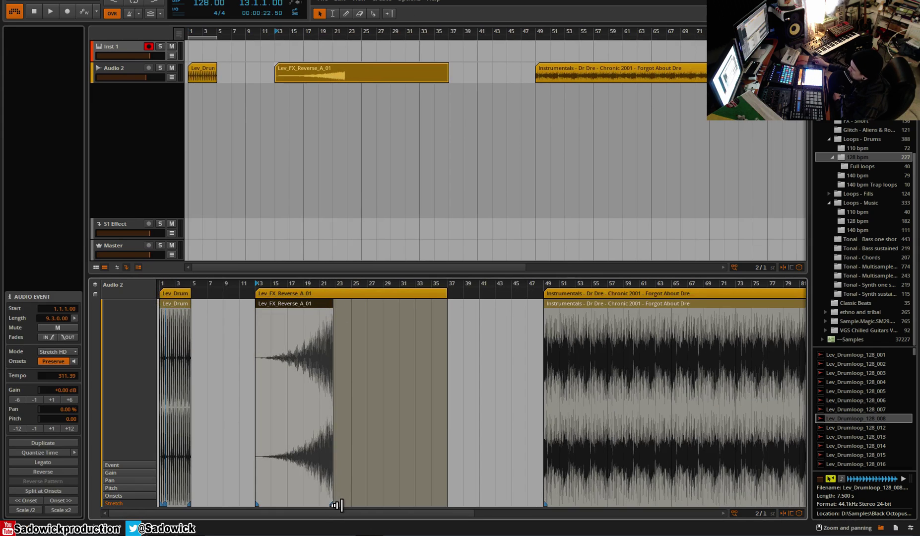
{"action": "mouse_move", "coordinate": [336, 505]}
{"action": "left_mouse_down"}
{"action": "mouse_move", "coordinate": [329, 507]}
{"action": "mouse_move", "coordinate": [413, 505]}
{"action": "left_mouse_up"}
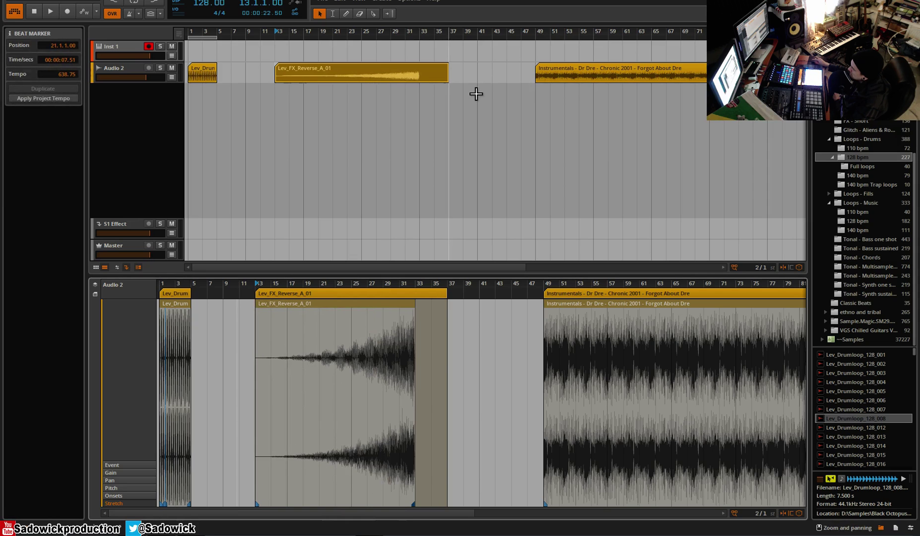
{"action": "double_click", "coordinate": [472, 71]}
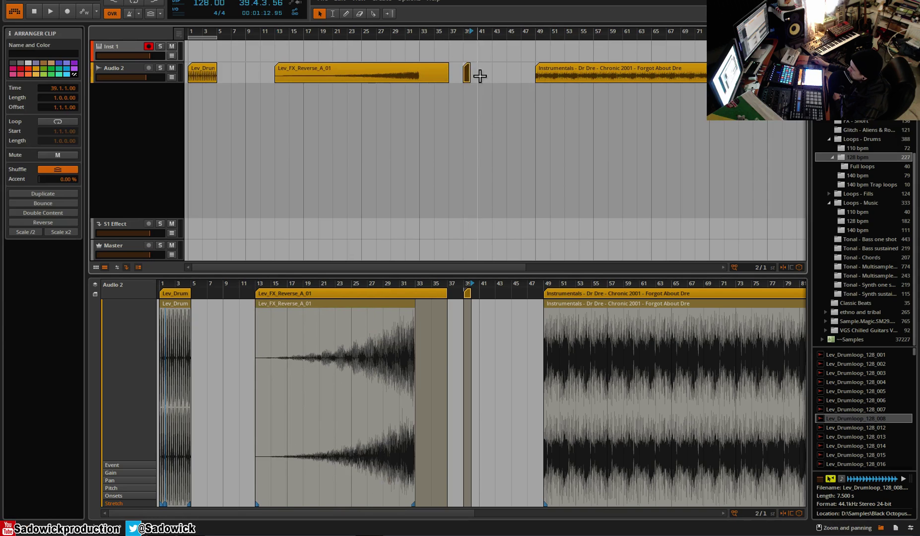
{"action": "left_click_drag", "start_coordinate": [475, 68], "coordinate": [499, 71]}
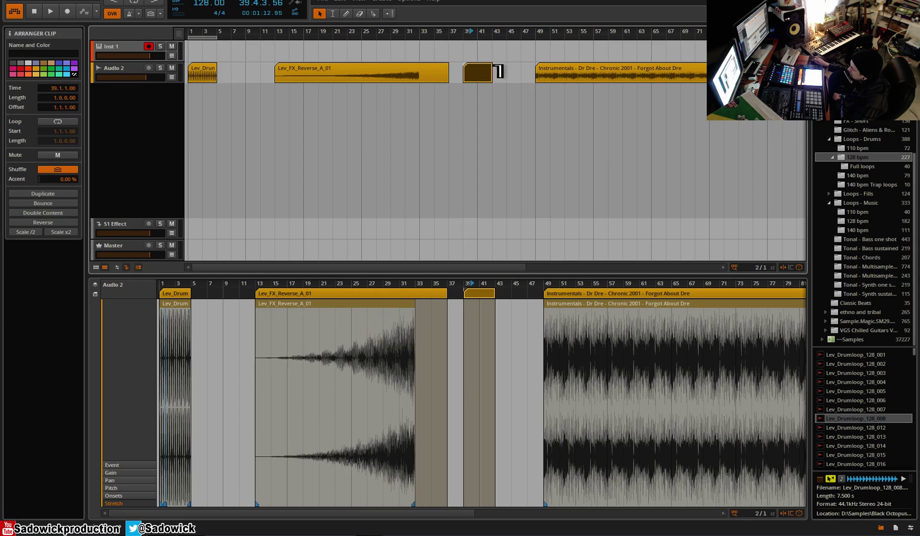
{"action": "left_click", "coordinate": [488, 70]}
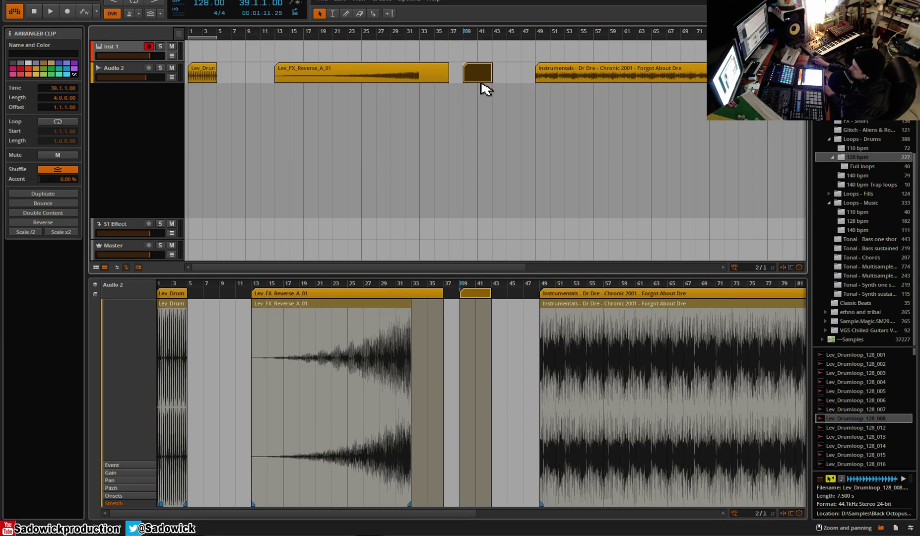
{"action": "key", "text": "Delete"}
- Shorten the Lev_FX_Reverse_A_01 clip to 20.0.0.00 so it ends with its audio event
{"action": "left_click", "coordinate": [415, 79]}
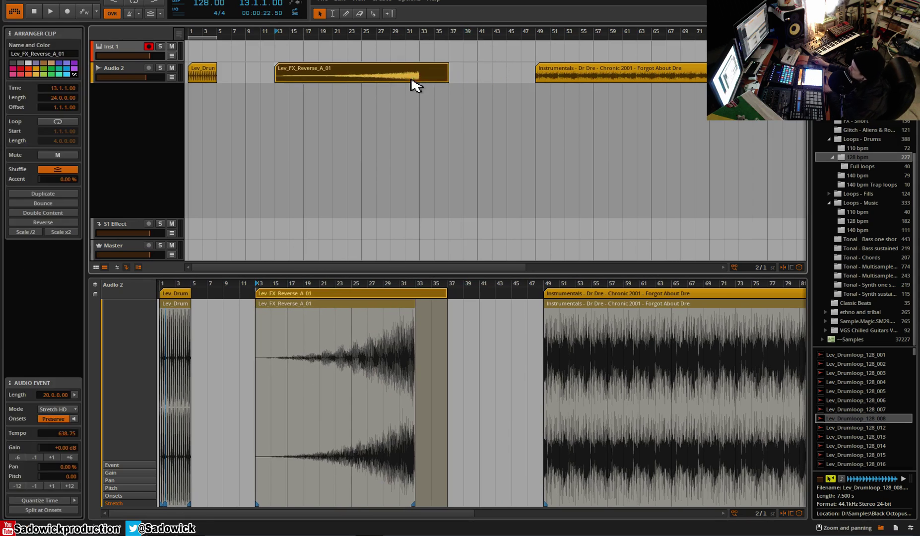
{"action": "mouse_move", "coordinate": [410, 507]}
{"action": "left_mouse_down"}
{"action": "mouse_move", "coordinate": [445, 504]}
{"action": "mouse_move", "coordinate": [415, 499]}
{"action": "left_mouse_up"}
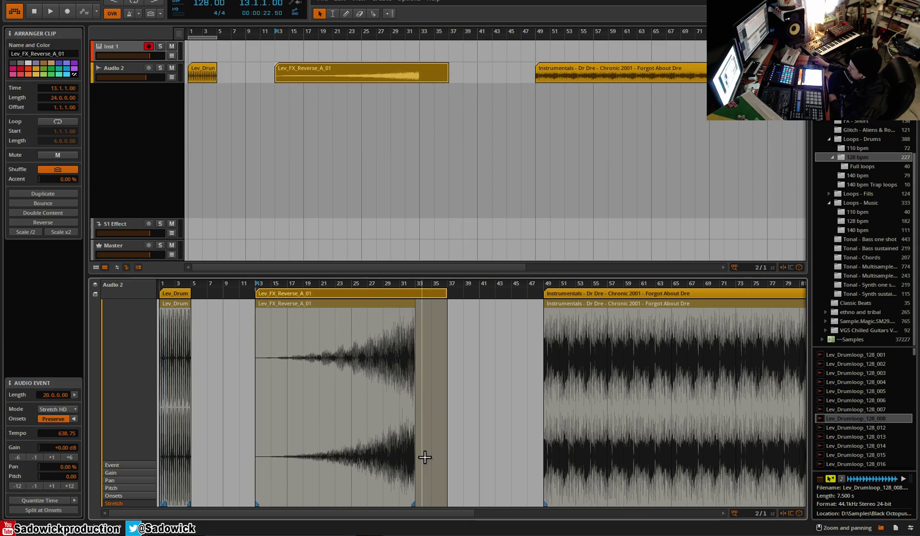
{"action": "left_click_drag", "start_coordinate": [449, 295], "coordinate": [415, 294]}
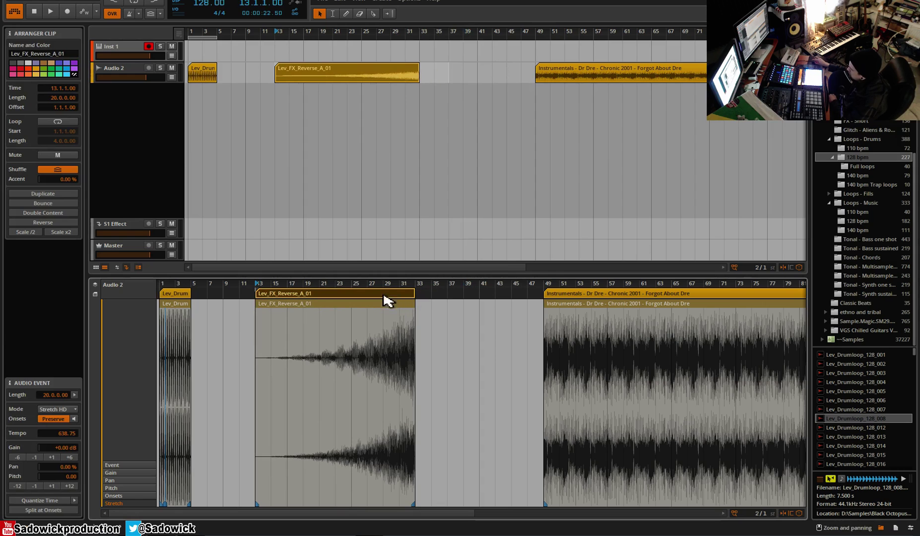
- Play the Forgot About Dre instrumental clip on Audio 2 from bar 49
{"action": "left_click_drag", "start_coordinate": [570, 283], "coordinate": [266, 342]}
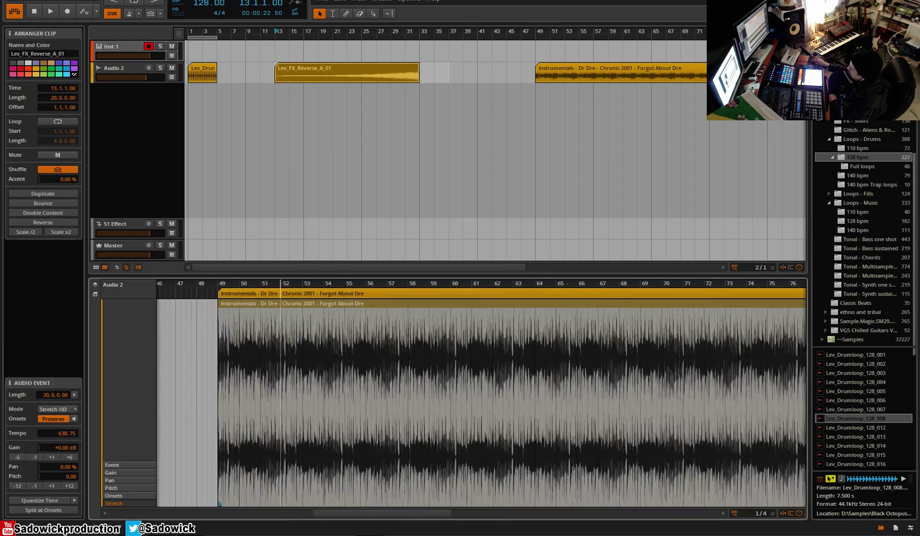
{"action": "left_click", "coordinate": [592, 78]}
{"action": "left_click_drag", "start_coordinate": [590, 29], "coordinate": [298, 33]}
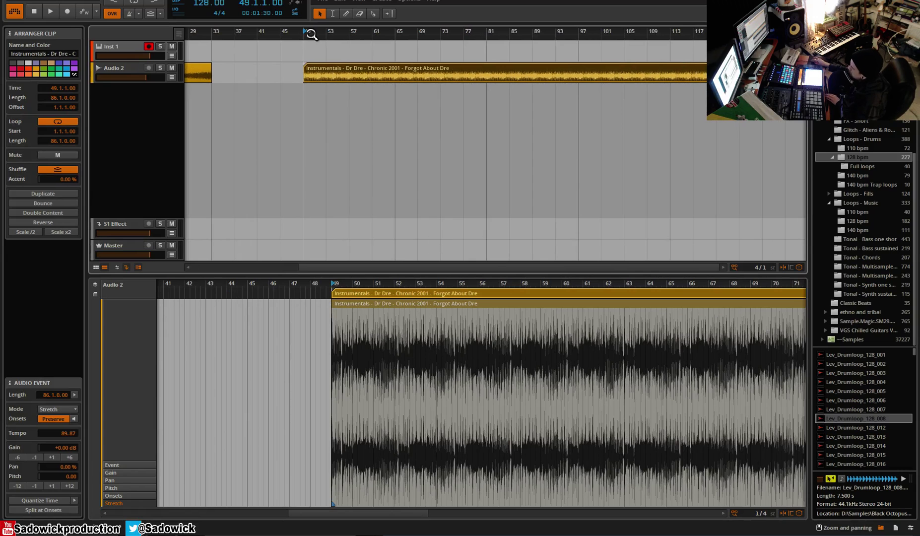
{"action": "key", "text": "space"}
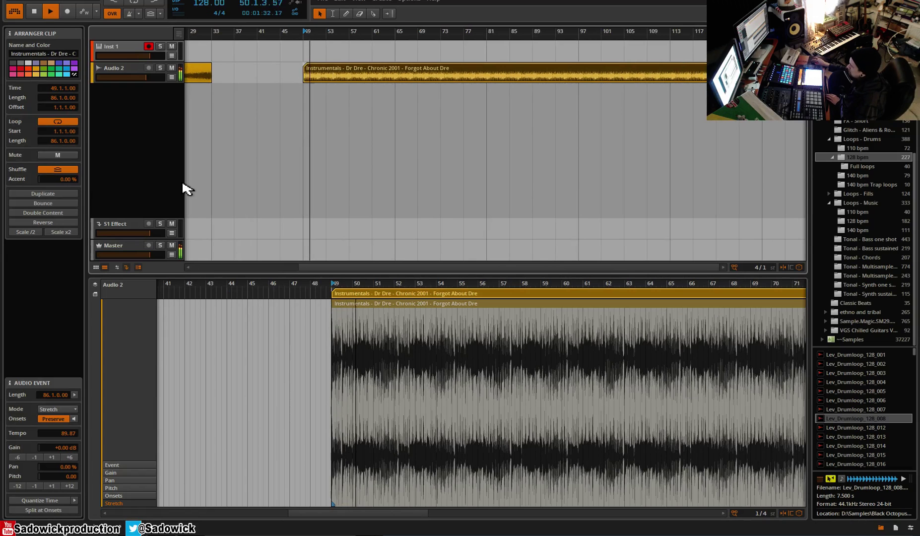
{"action": "key", "text": "space"}
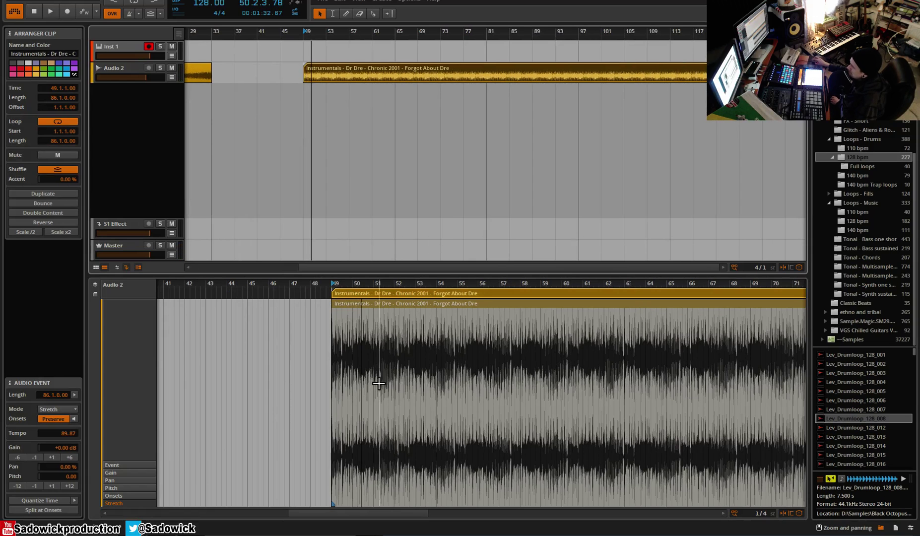
- Adjust the tempo of the Forgot About Dre audio event to 130.87 while it plays from bar 49
{"action": "left_click", "coordinate": [375, 311]}
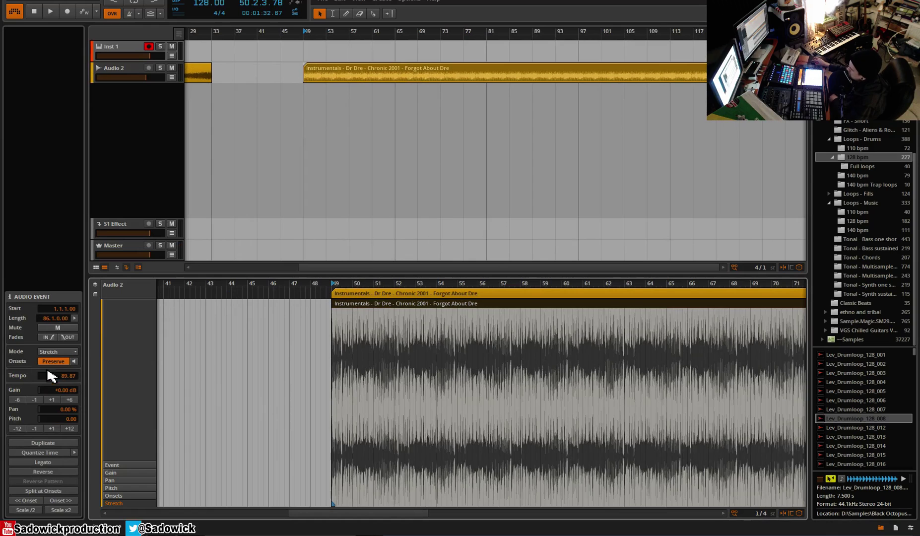
{"action": "key", "text": "space"}
{"action": "mouse_move", "coordinate": [62, 378]}
{"action": "left_mouse_down"}
{"action": "mouse_move", "coordinate": [61, 361]}
{"action": "mouse_move", "coordinate": [62, 377]}
{"action": "mouse_move", "coordinate": [62, 369]}
{"action": "left_mouse_up"}
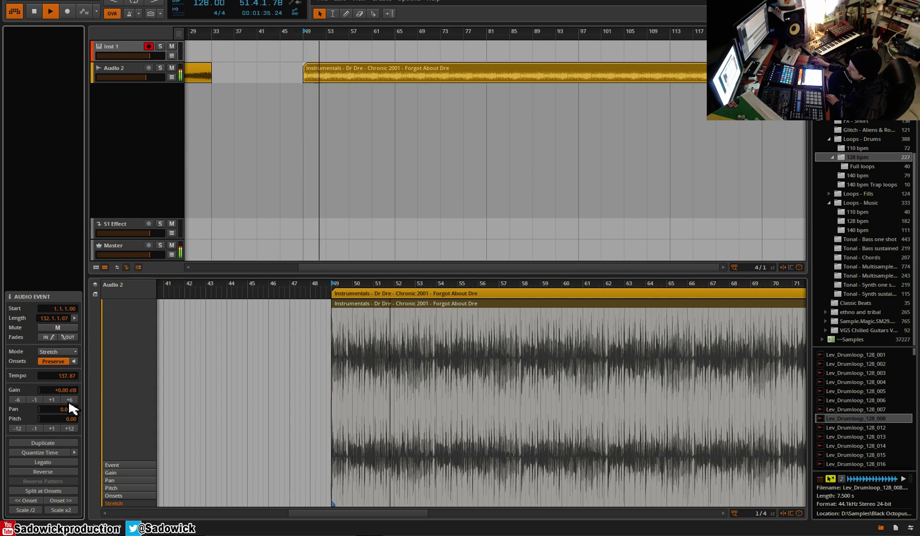
{"action": "left_click_drag", "start_coordinate": [62, 376], "coordinate": [62, 379]}
{"action": "key", "text": "space"}
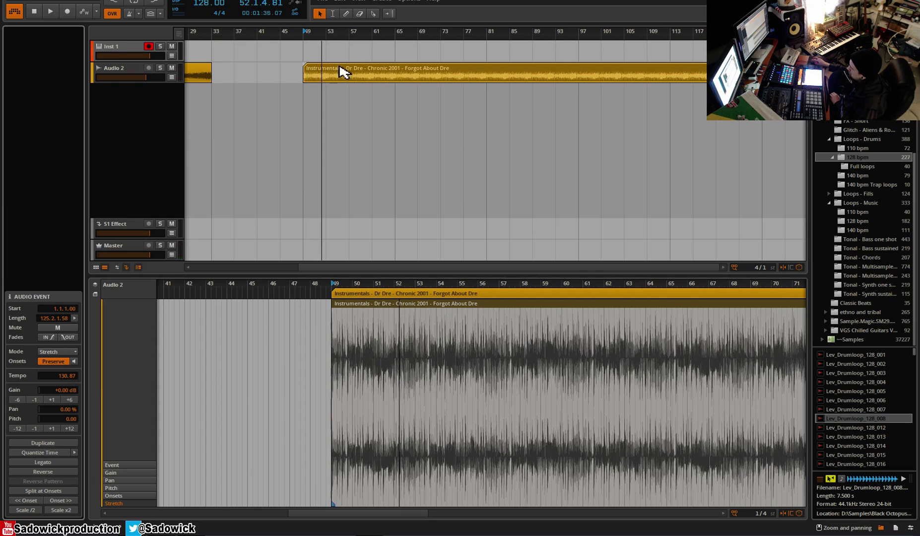
- Add a beat marker near the first transient of the Forgot About Dre event and trim its start to 1.1.1.43, playing the result
{"action": "left_click_drag", "start_coordinate": [348, 284], "coordinate": [373, 308]}
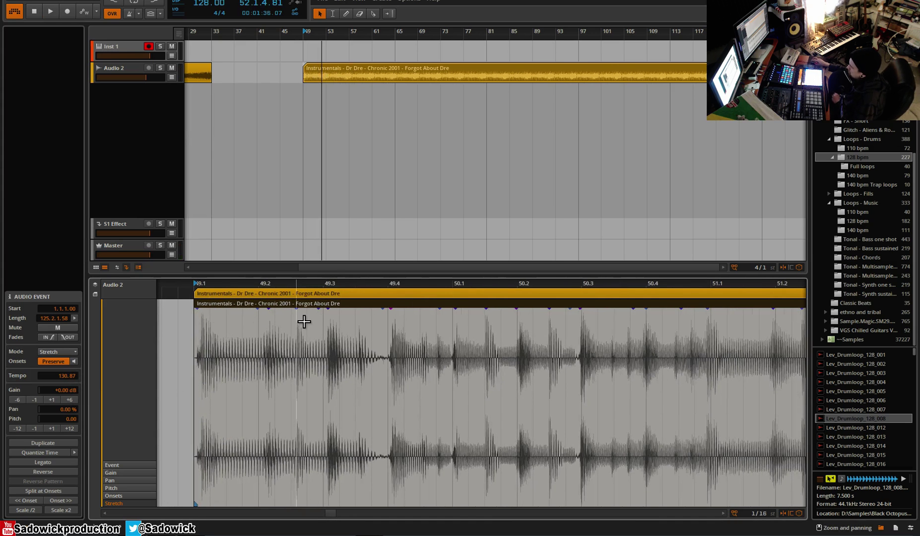
{"action": "left_click_drag", "start_coordinate": [201, 288], "coordinate": [234, 369]}
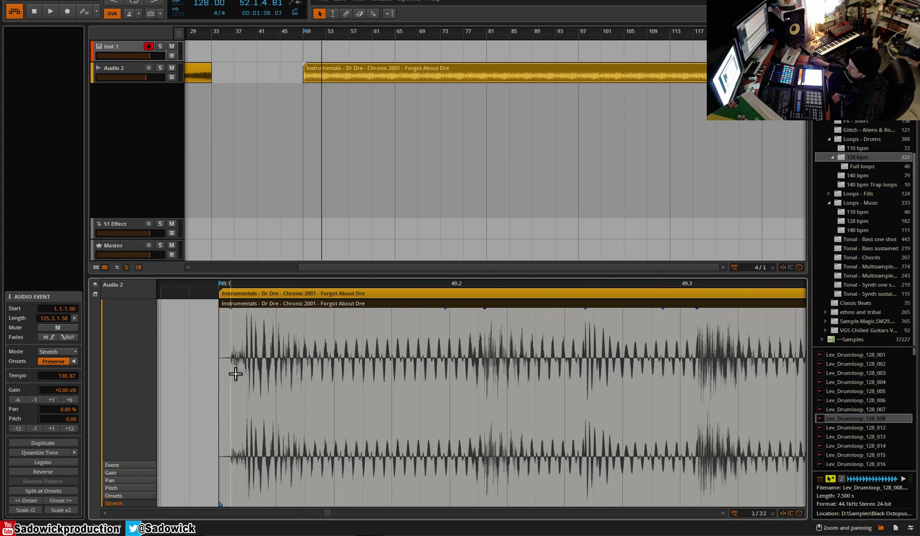
{"action": "left_click", "coordinate": [251, 506]}
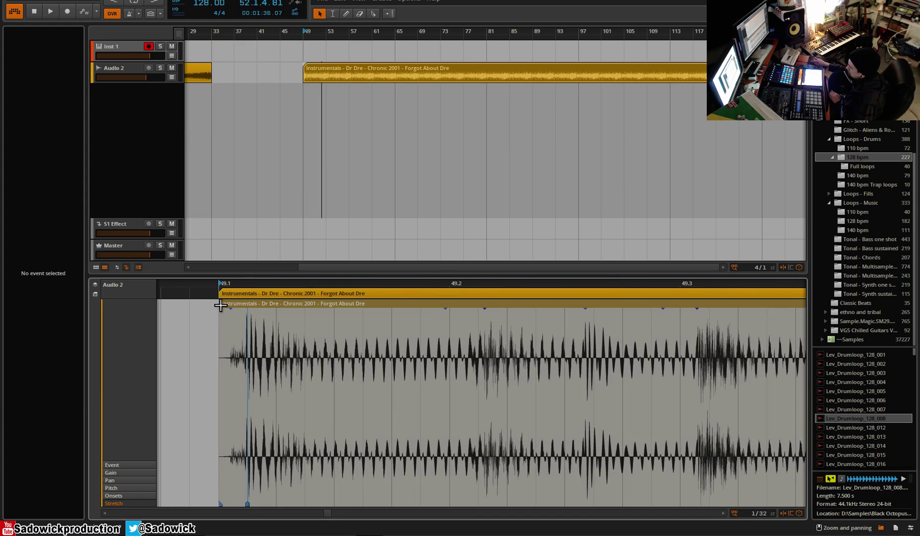
{"action": "mouse_move", "coordinate": [224, 304]}
{"action": "left_mouse_down"}
{"action": "mouse_move", "coordinate": [250, 305]}
{"action": "mouse_move", "coordinate": [256, 293]}
{"action": "mouse_move", "coordinate": [282, 311]}
{"action": "mouse_move", "coordinate": [241, 305]}
{"action": "mouse_move", "coordinate": [278, 318]}
{"action": "left_mouse_up"}
{"action": "key", "text": "space"}
{"action": "key", "text": "space"}
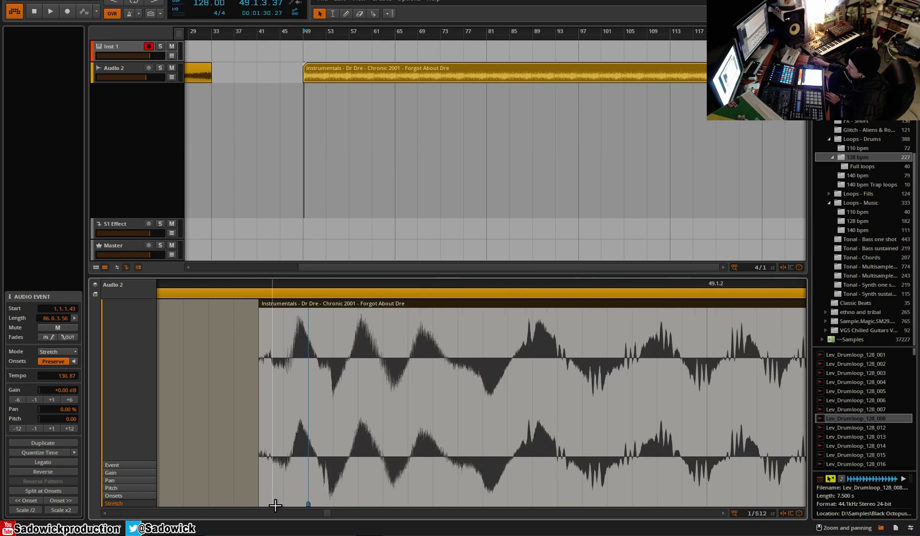
- Trim the event's start to 1.1.1.45 at a replacement beat marker on the earlier transient, and move the event to 1.1.1.00
{"action": "double_click", "coordinate": [273, 504]}
{"action": "double_click", "coordinate": [309, 506]}
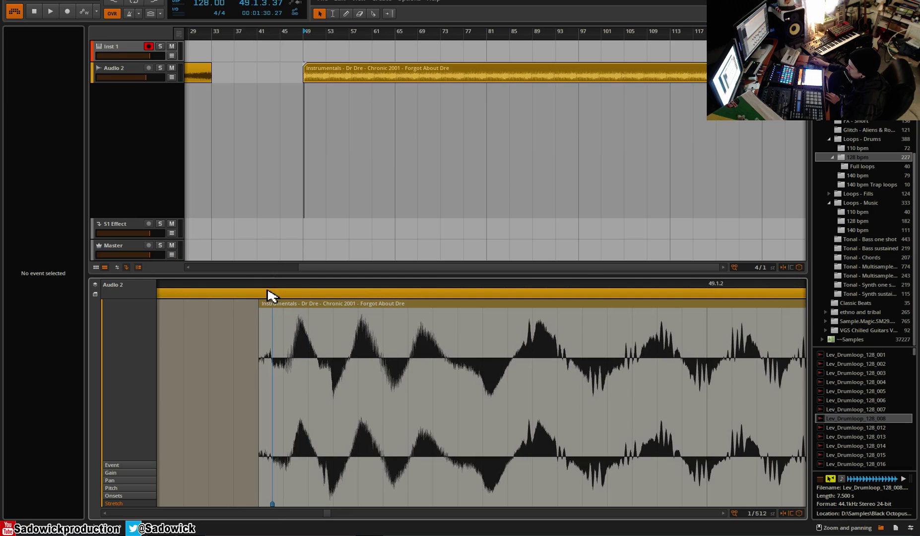
{"action": "left_click", "coordinate": [267, 310]}
{"action": "scroll", "coordinate": [278, 309], "scroll_direction": "down", "scroll_amount": 3}
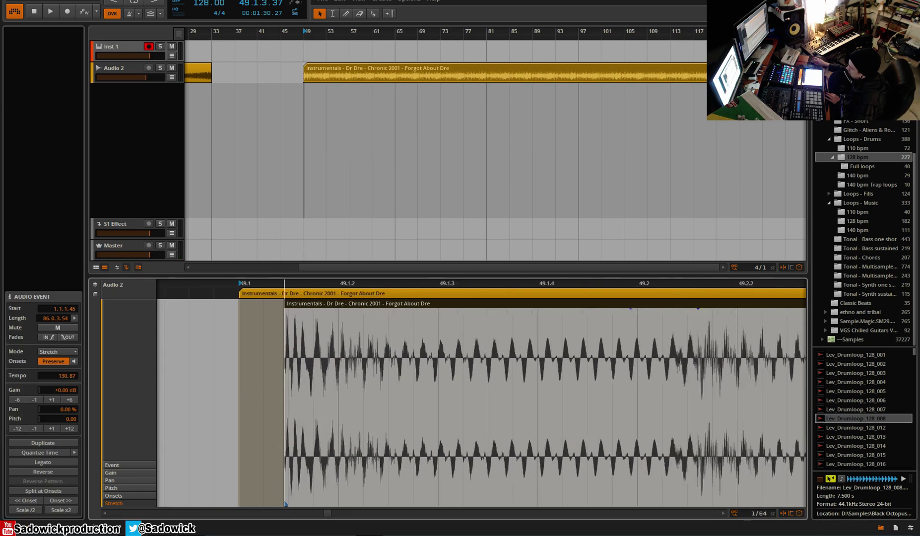
{"action": "left_click_drag", "start_coordinate": [305, 309], "coordinate": [253, 306]}
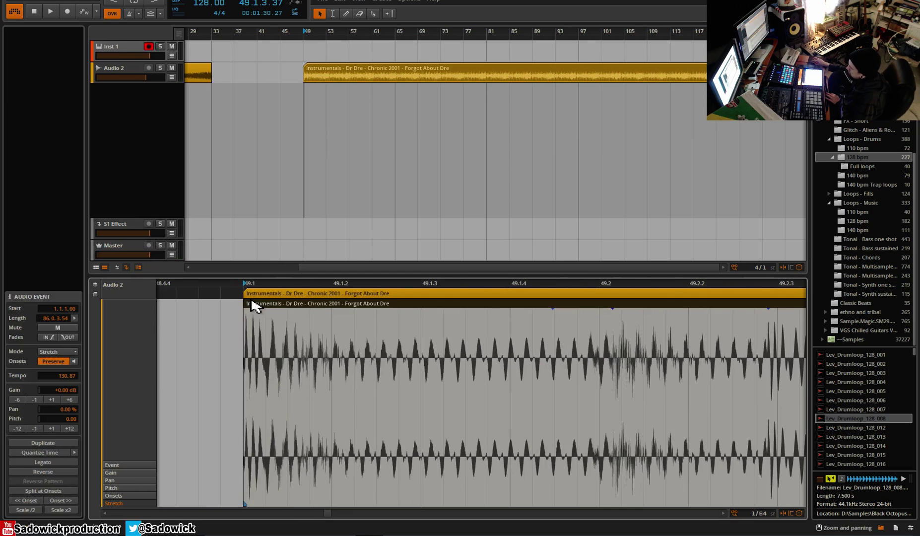
- Shorten the Forgot About Dre audio event to 32.0.1.45 and play it from about bar 53
{"action": "scroll", "coordinate": [274, 289], "scroll_direction": "down", "scroll_amount": 8}
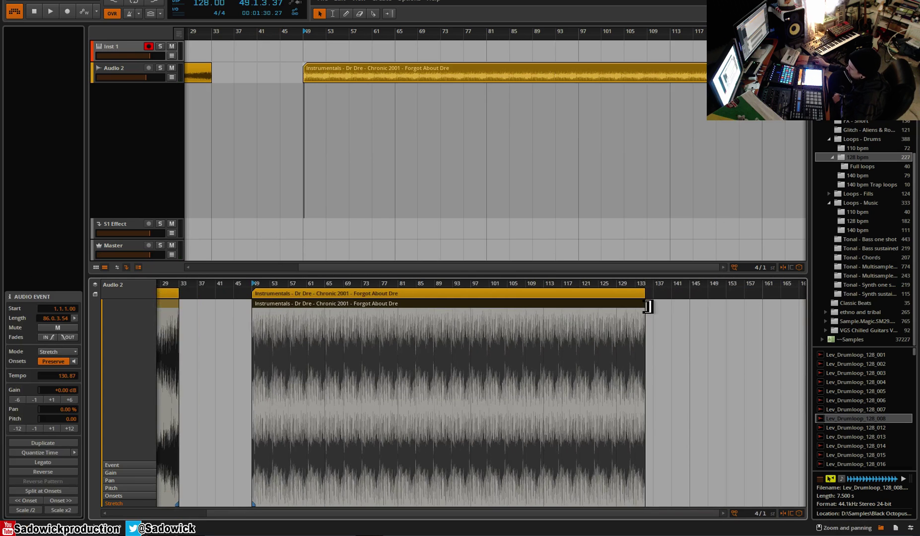
{"action": "left_click_drag", "start_coordinate": [650, 308], "coordinate": [398, 306]}
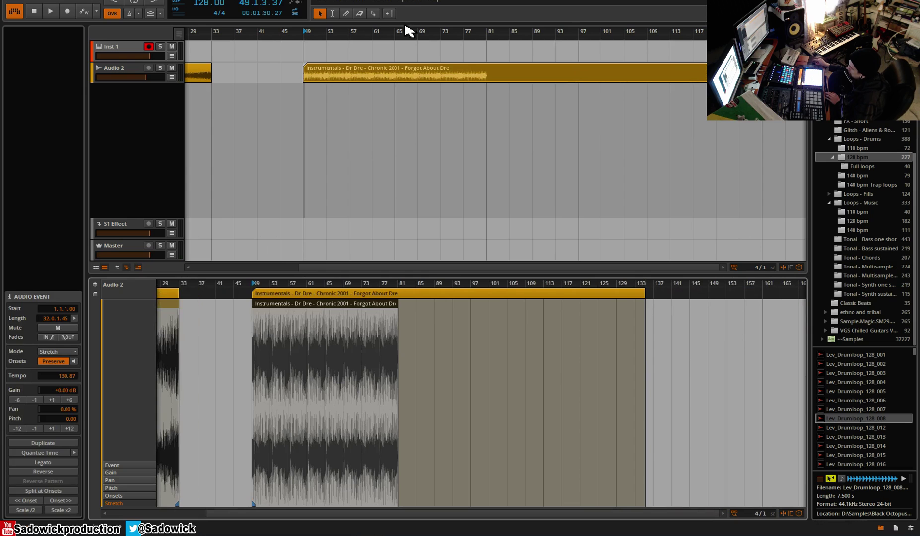
{"action": "left_click", "coordinate": [327, 31]}
{"action": "key", "text": "space"}
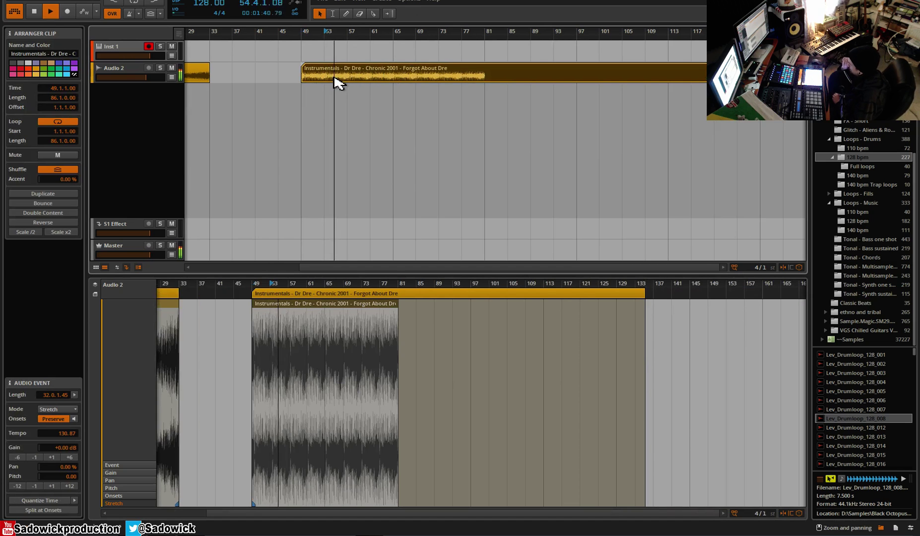
- Stop playback and shorten the Forgot About Dre audio event to 8.2.1.00
{"action": "left_click_drag", "start_coordinate": [281, 283], "coordinate": [281, 311]}
{"action": "left_click_drag", "start_coordinate": [534, 303], "coordinate": [303, 322]}
{"action": "key", "text": "space"}
{"action": "left_click_drag", "start_coordinate": [310, 285], "coordinate": [336, 335]}
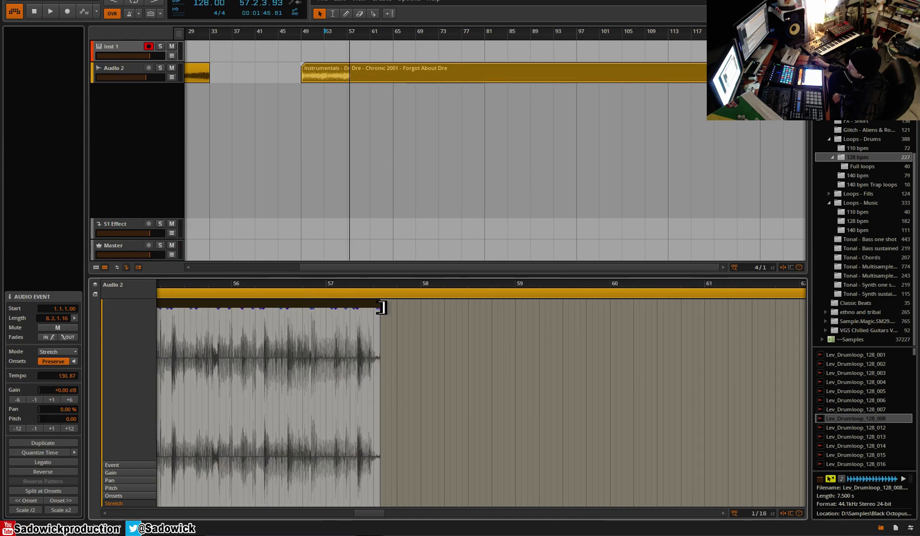
{"action": "mouse_move", "coordinate": [382, 307]}
{"action": "left_mouse_down"}
{"action": "mouse_move", "coordinate": [397, 315]}
{"action": "mouse_move", "coordinate": [379, 314]}
{"action": "left_mouse_up"}
- Play the end of the trimmed audio event from bar 57 and again from just before bar 56 to find its cut point
{"action": "left_click_drag", "start_coordinate": [335, 32], "coordinate": [338, 47]}
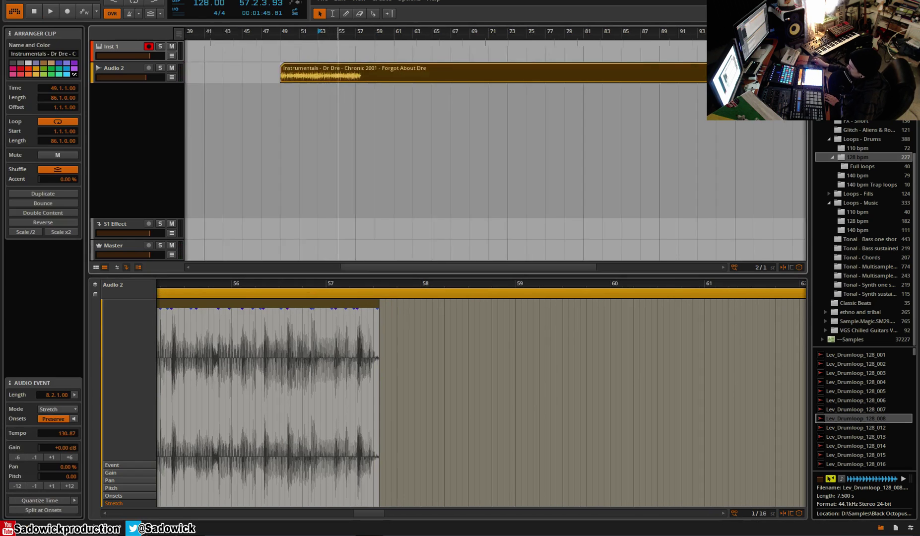
{"action": "scroll", "coordinate": [330, 29], "scroll_direction": "up", "scroll_amount": 4}
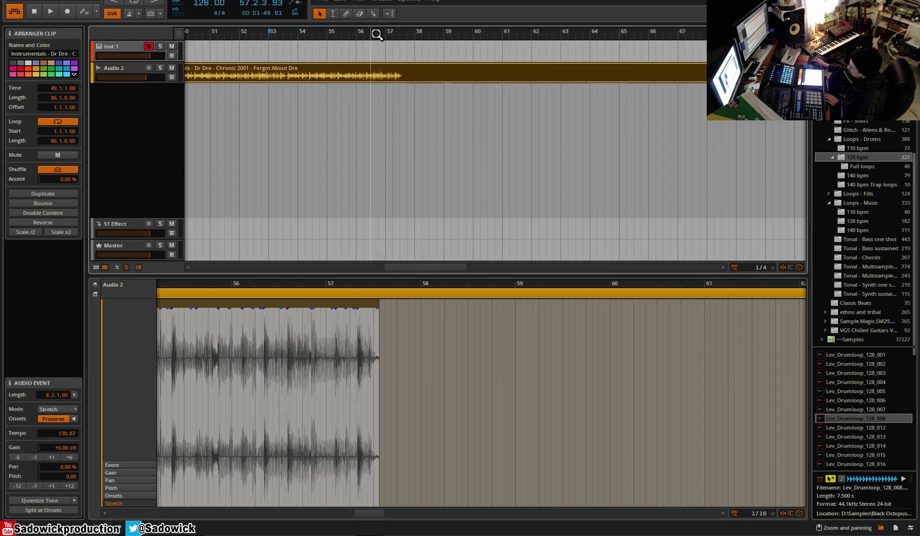
{"action": "key", "text": "space"}
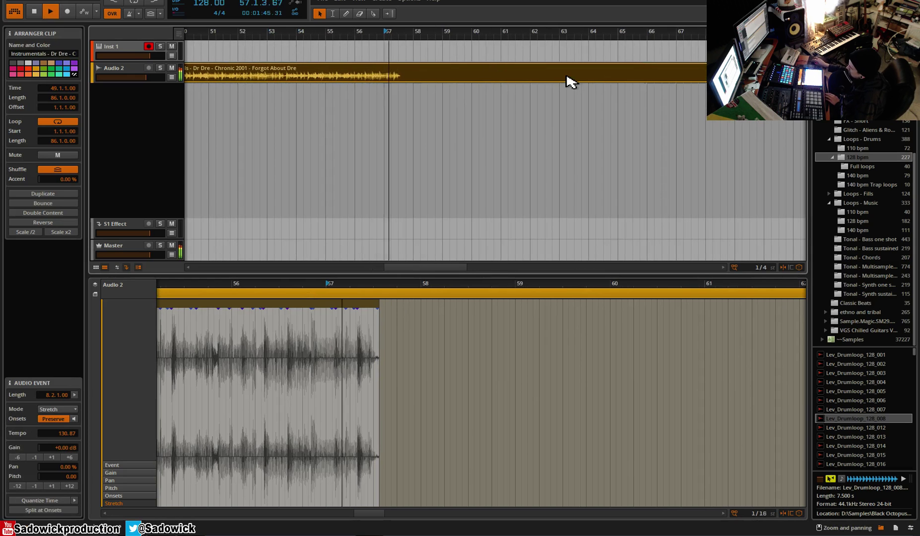
{"action": "key", "text": "space"}
{"action": "left_click", "coordinate": [356, 32]}
{"action": "key", "text": "space"}
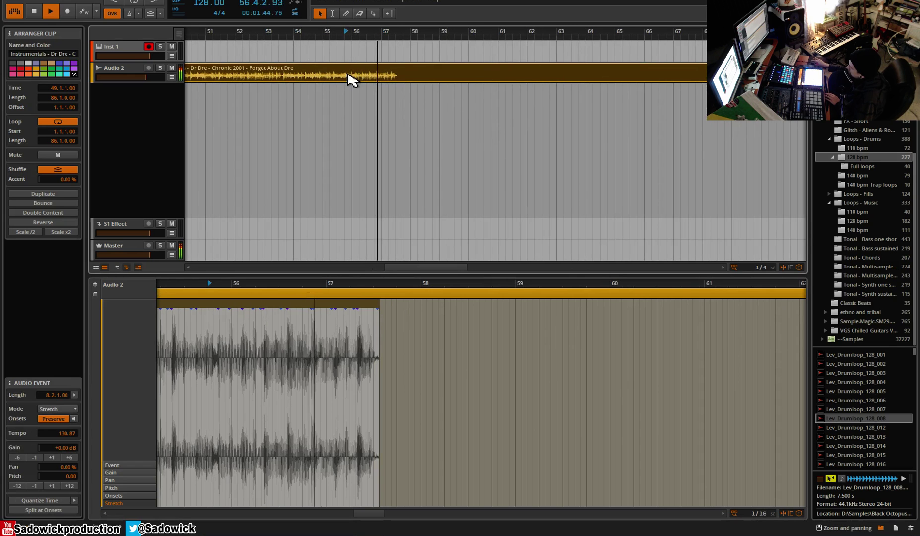
{"action": "key", "text": "space"}
- Shorten the Forgot About Dre audio event to 7.3.1.45 and its clip to 16.0.0.00
{"action": "left_click", "coordinate": [373, 305]}
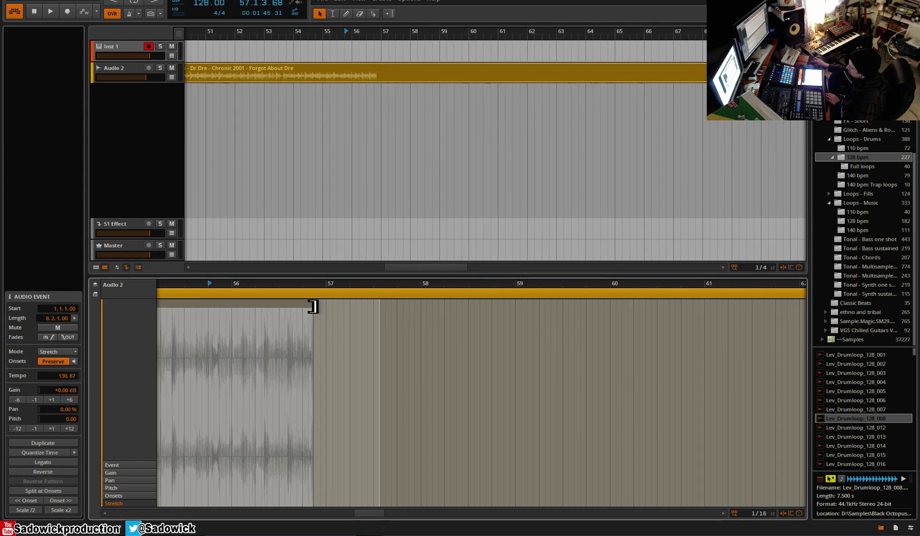
{"action": "left_click_drag", "start_coordinate": [312, 307], "coordinate": [283, 35]}
{"action": "mouse_move", "coordinate": [286, 79]}
{"action": "left_mouse_down"}
{"action": "mouse_move", "coordinate": [320, 76]}
{"action": "mouse_move", "coordinate": [288, 76]}
{"action": "left_mouse_up"}
{"action": "left_click_drag", "start_coordinate": [653, 71], "coordinate": [337, 67]}
- Stretch the audio event to 8.0.0.00 by adding a beat marker at its end and moving it to 9.1.1.00
{"action": "left_click", "coordinate": [270, 36]}
{"action": "left_click_drag", "start_coordinate": [282, 32], "coordinate": [542, 29]}
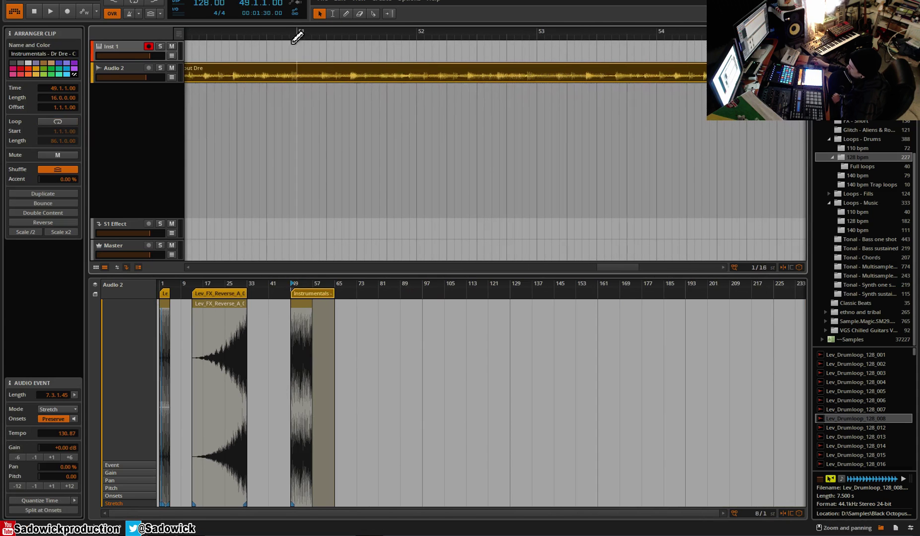
{"action": "left_click_drag", "start_coordinate": [262, 34], "coordinate": [191, 69]}
{"action": "left_click_drag", "start_coordinate": [313, 284], "coordinate": [389, 507]}
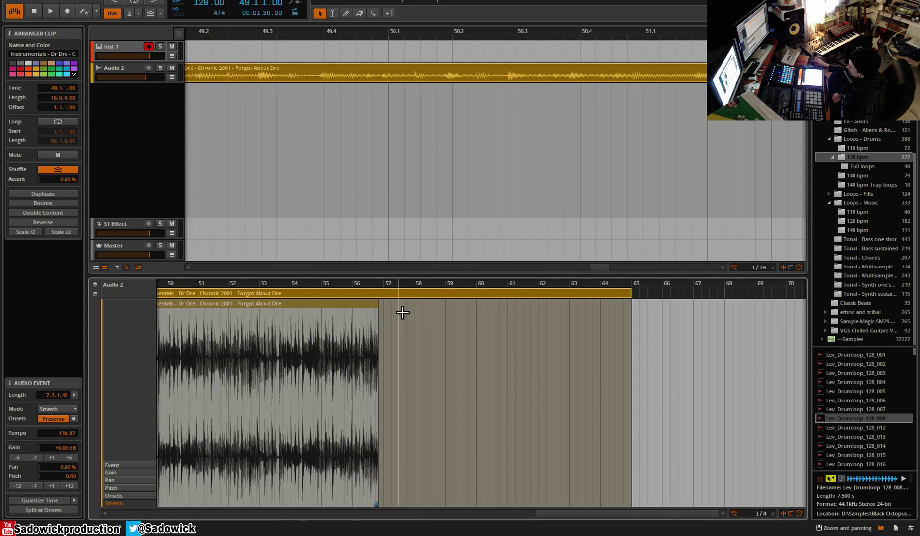
{"action": "left_click_drag", "start_coordinate": [362, 283], "coordinate": [477, 279]}
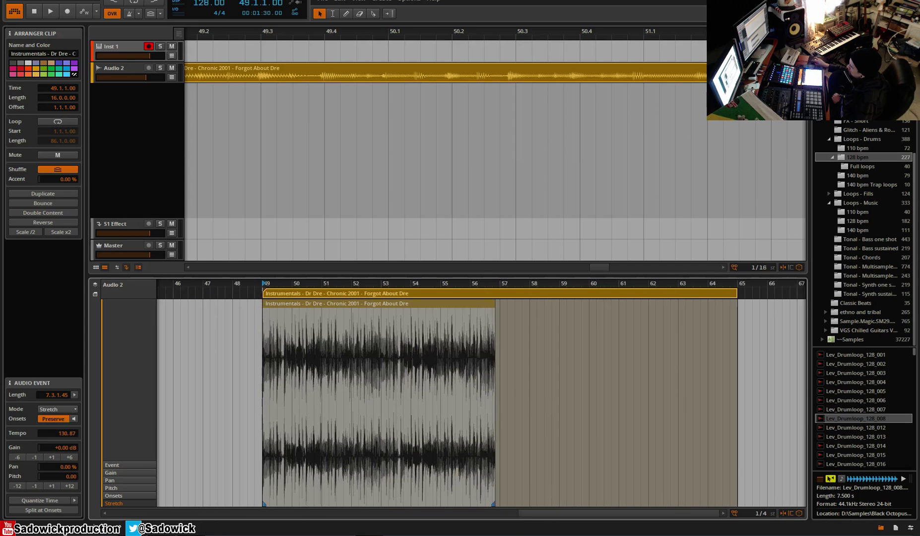
{"action": "scroll", "coordinate": [503, 296], "scroll_direction": "up", "scroll_amount": 3}
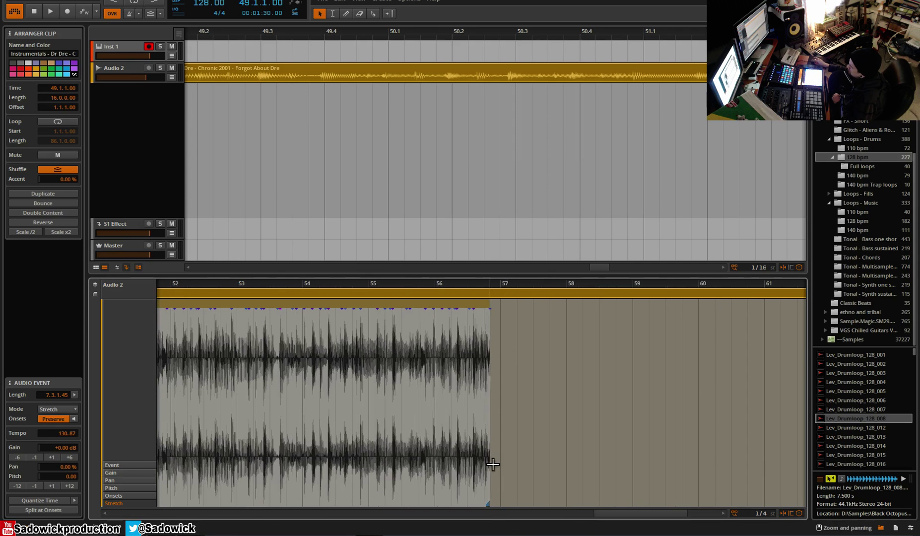
{"action": "left_click_drag", "start_coordinate": [492, 508], "coordinate": [499, 508]}
- Set the Forgot About Dre event's mode to Repitch and play it from bar 49 with the metronome on
{"action": "left_click", "coordinate": [130, 14]}
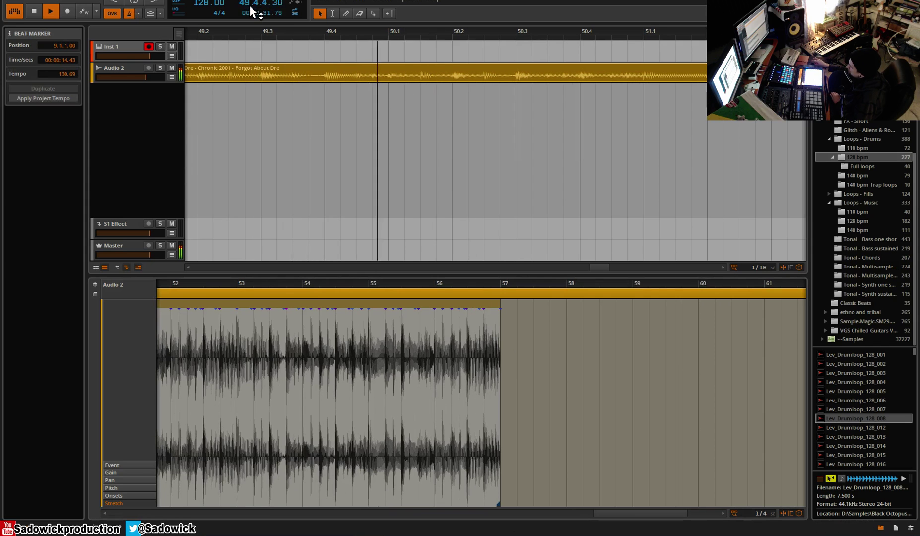
{"action": "left_click", "coordinate": [267, 308]}
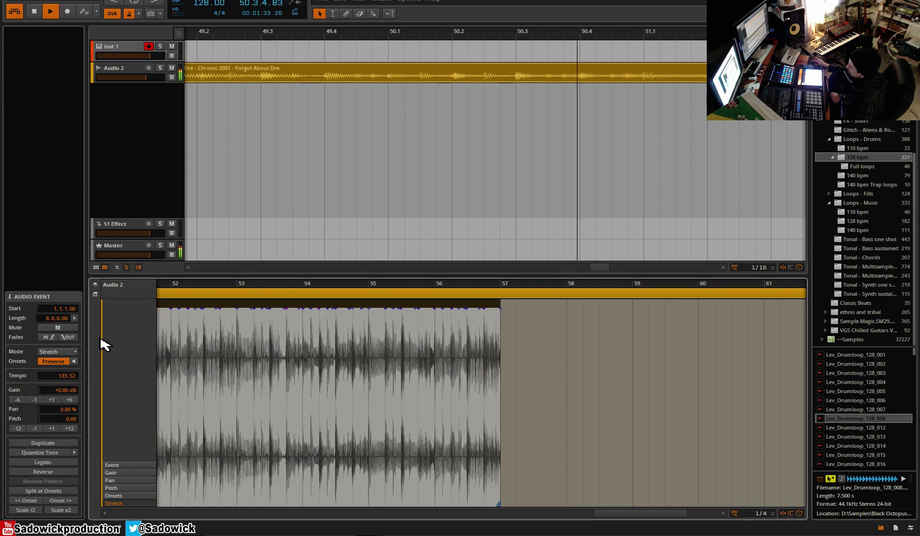
{"action": "left_click", "coordinate": [57, 351]}
{"action": "left_click", "coordinate": [70, 353]}
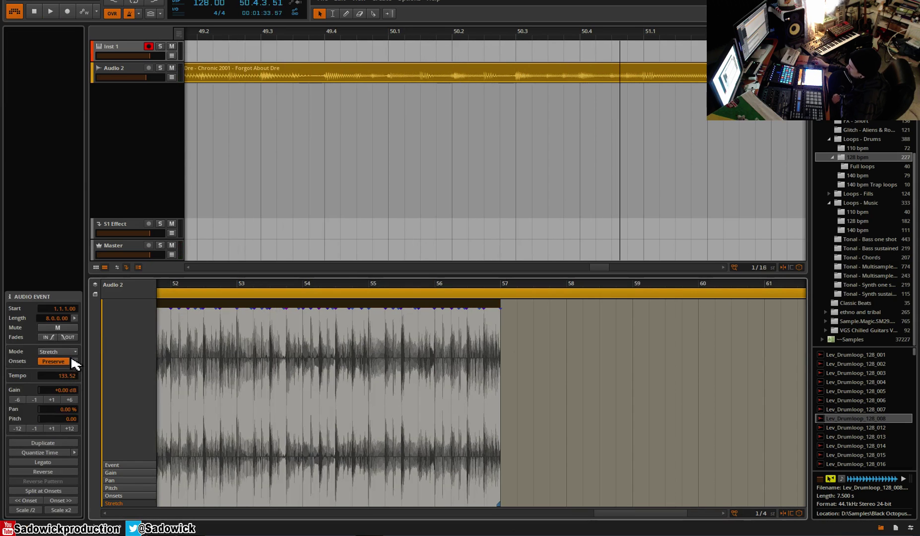
{"action": "left_click", "coordinate": [56, 351]}
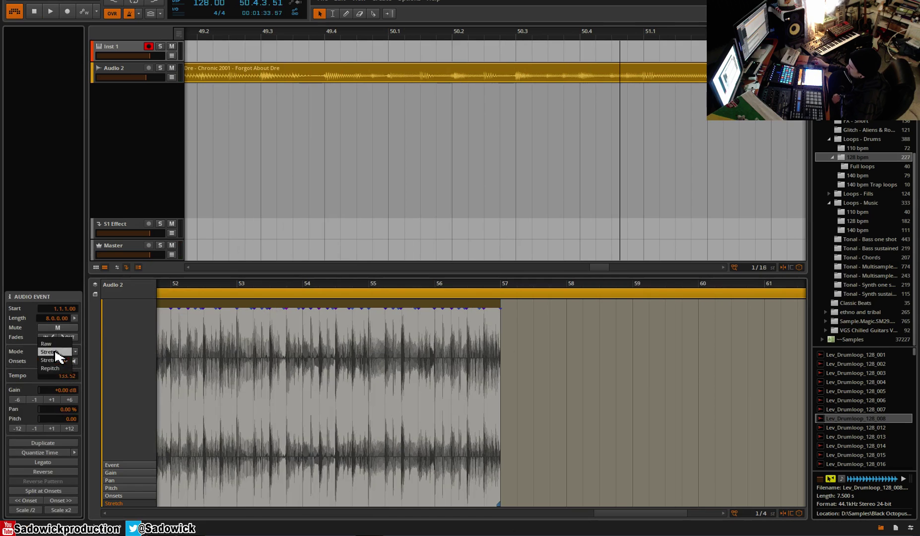
{"action": "left_click", "coordinate": [51, 367]}
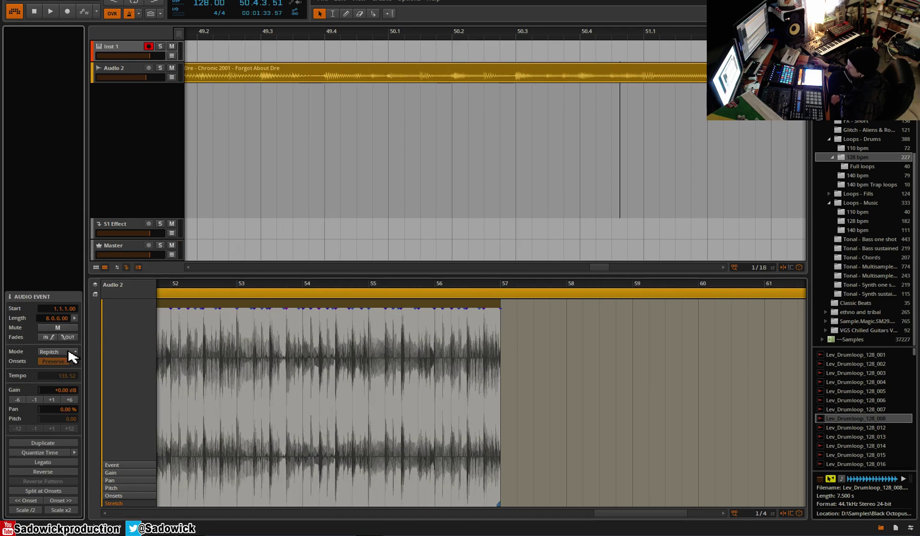
{"action": "key", "text": "space"}
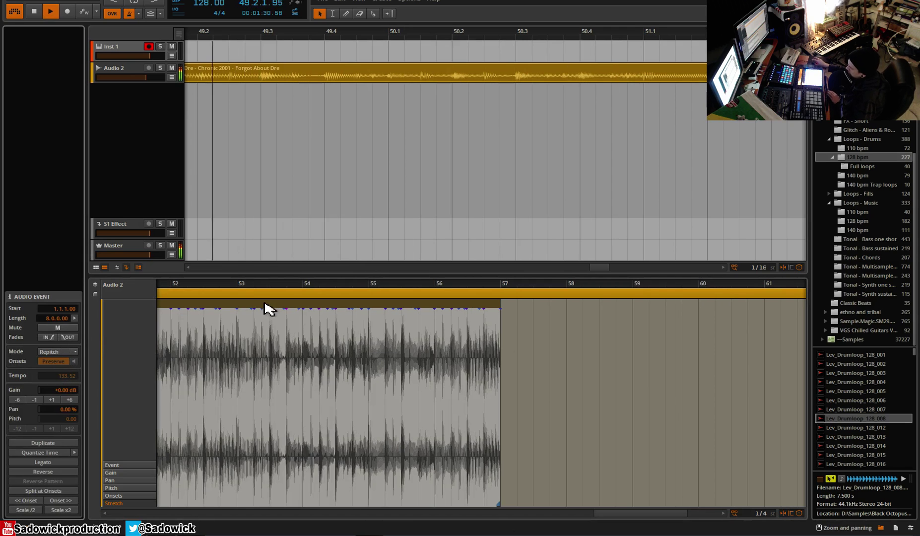
- Extend the Forgot About Dre audio event to 8.1.3.22 and replay it from bar 49
{"action": "left_click_drag", "start_coordinate": [381, 284], "coordinate": [330, 221]}
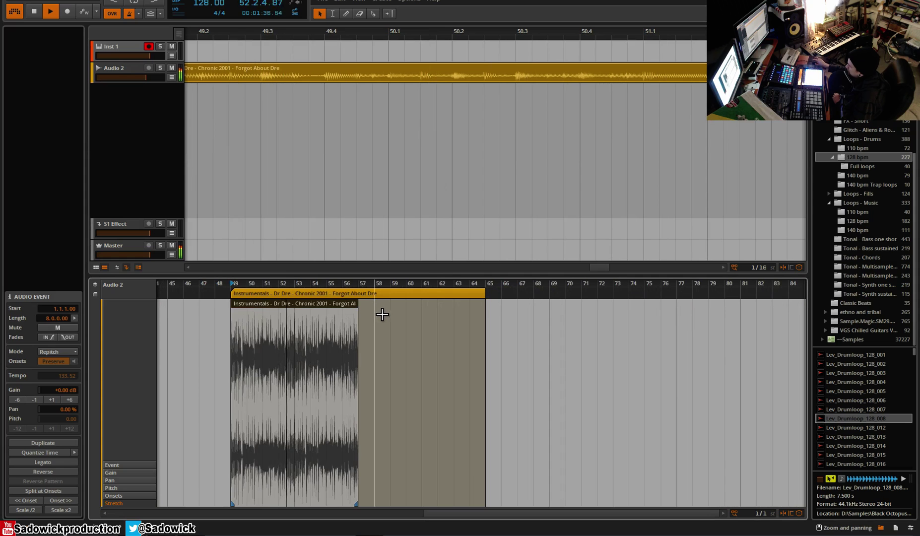
{"action": "mouse_move", "coordinate": [359, 306]}
{"action": "left_mouse_down"}
{"action": "mouse_move", "coordinate": [286, 310]}
{"action": "mouse_move", "coordinate": [366, 312]}
{"action": "left_mouse_up"}
{"action": "left_click_drag", "start_coordinate": [293, 282], "coordinate": [273, 347]}
{"action": "key", "text": "space"}
{"action": "key", "text": "space"}
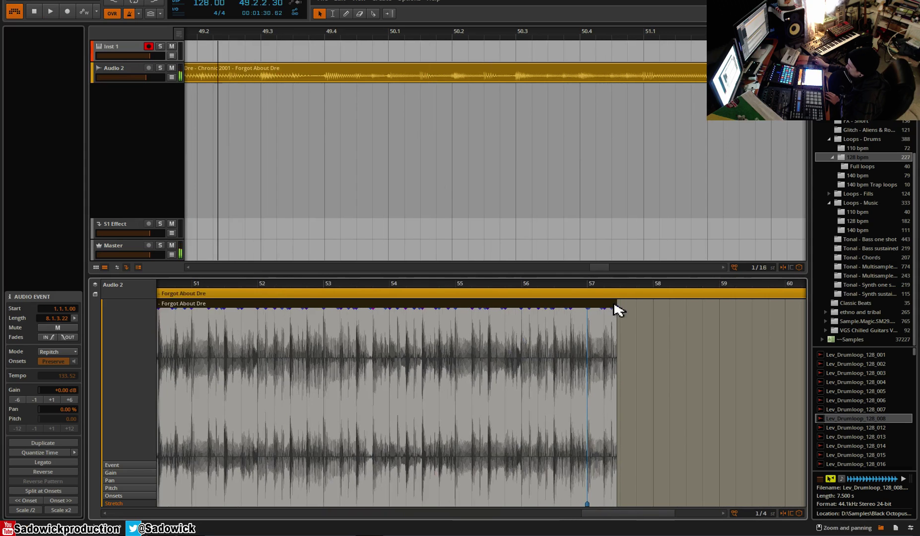
- Move the Forgot About Dre clip to 51.1.1.00 and shorten it to 4.0.0.00
{"action": "left_click_drag", "start_coordinate": [607, 283], "coordinate": [607, 208]}
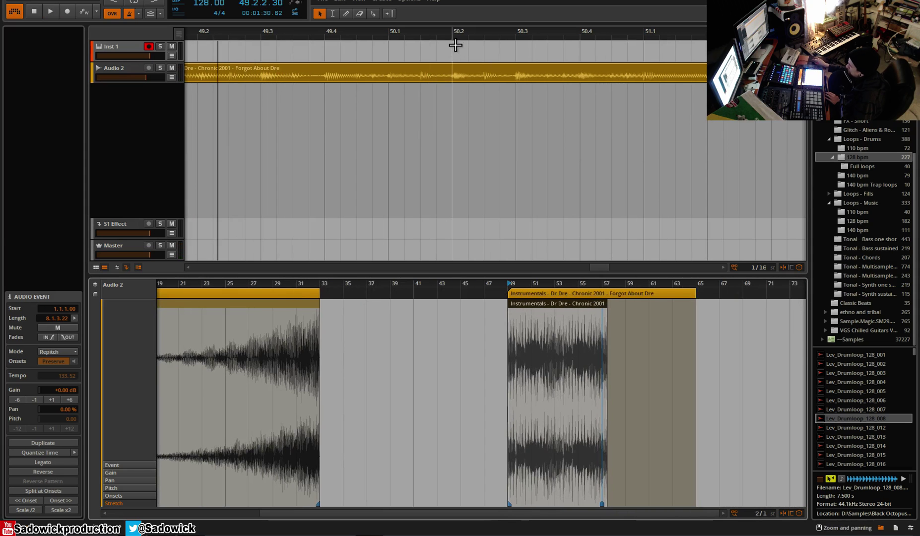
{"action": "left_click_drag", "start_coordinate": [456, 32], "coordinate": [302, 3]}
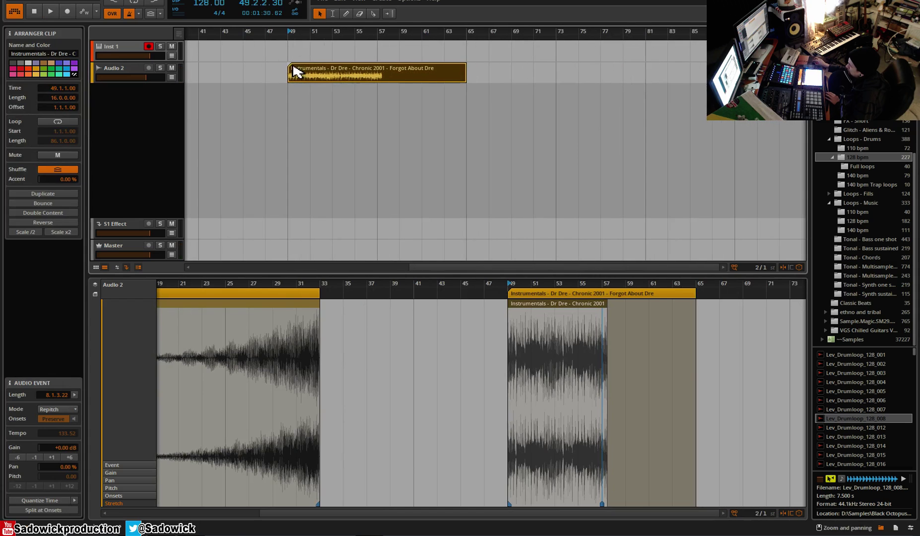
{"action": "left_click_drag", "start_coordinate": [296, 71], "coordinate": [319, 71]}
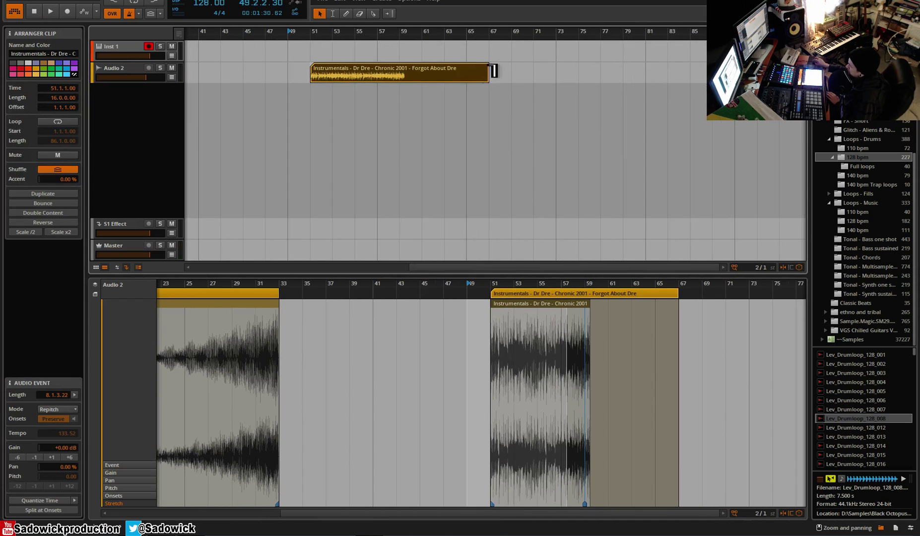
{"action": "left_click_drag", "start_coordinate": [492, 70], "coordinate": [356, 58]}
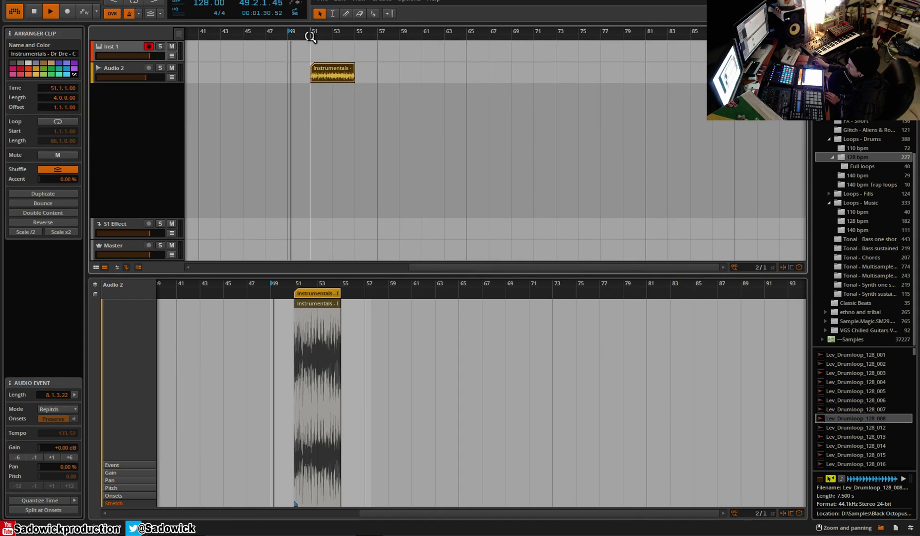
- Enable the arranger loop from bar 51 to bar 53 and play the looped section
{"action": "left_click", "coordinate": [133, 2]}
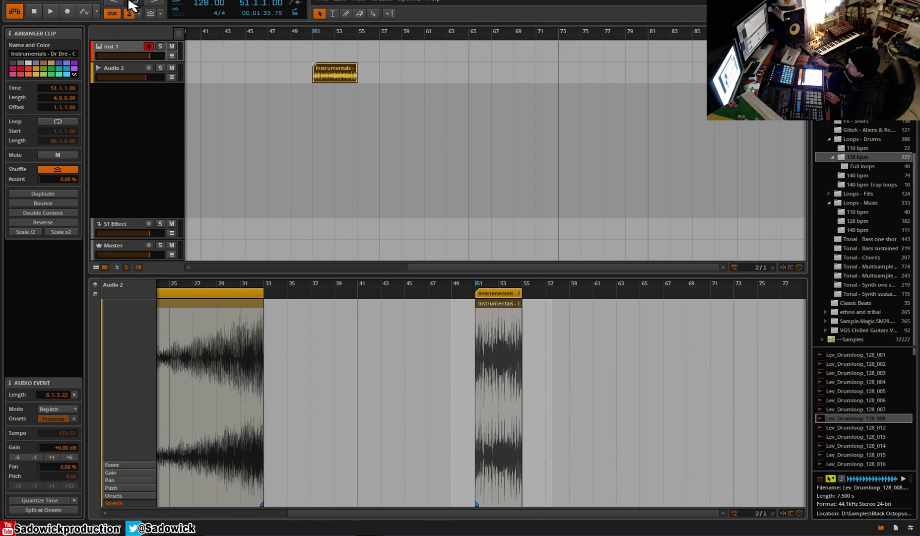
{"action": "left_click", "coordinate": [316, 32]}
{"action": "left_click_drag", "start_coordinate": [314, 38], "coordinate": [349, 37]}
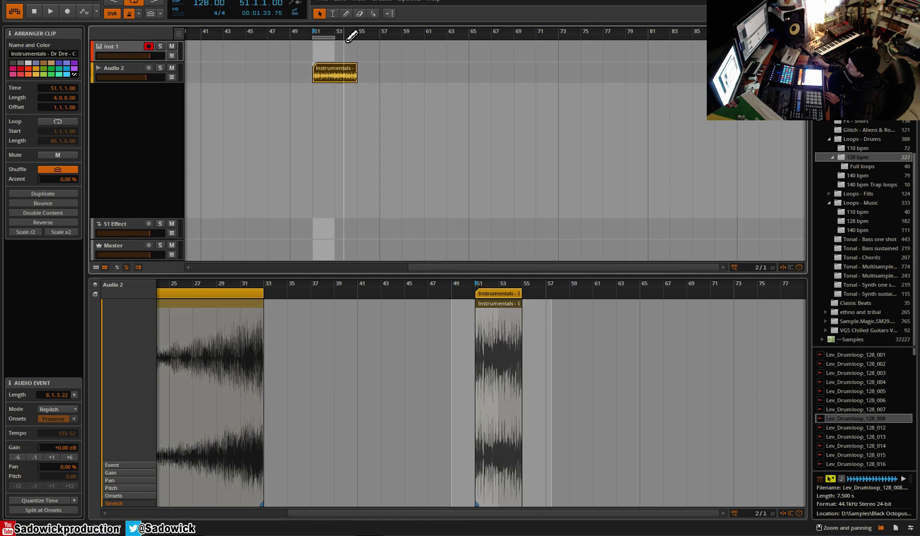
{"action": "key", "text": "space"}
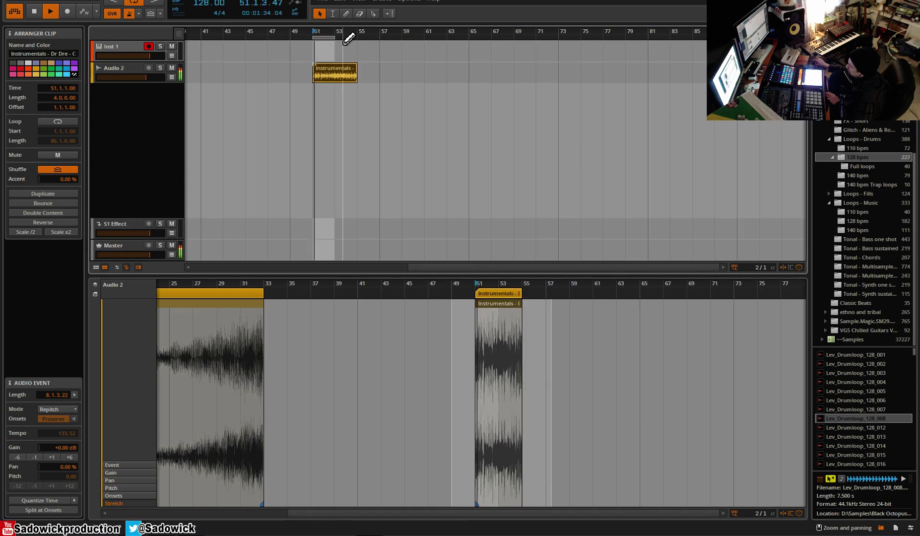
- Extend the arranger loop to span bars 51 to 55, then play the Forgot About Dre clip and fit it in the detail editor
{"action": "left_click_drag", "start_coordinate": [329, 31], "coordinate": [436, 49]}
{"action": "left_click", "coordinate": [422, 76]}
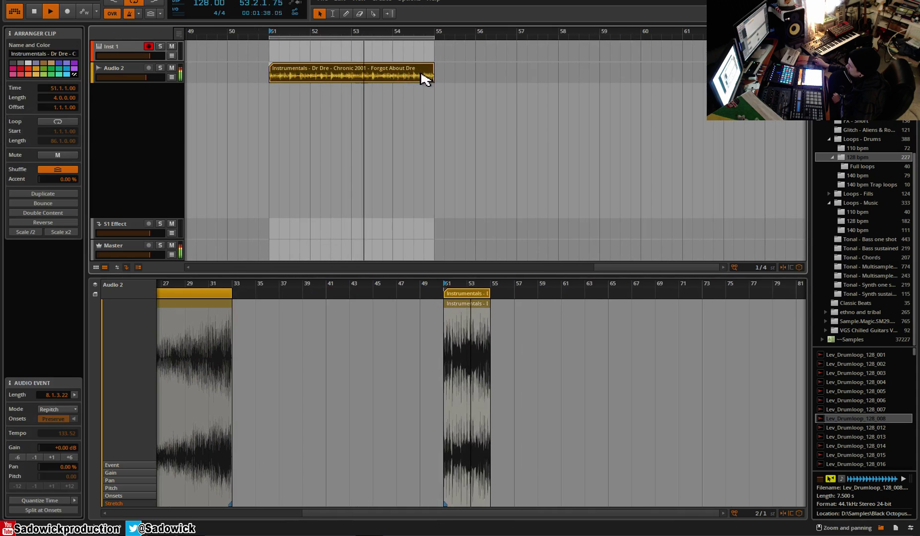
{"action": "double_click", "coordinate": [403, 80]}
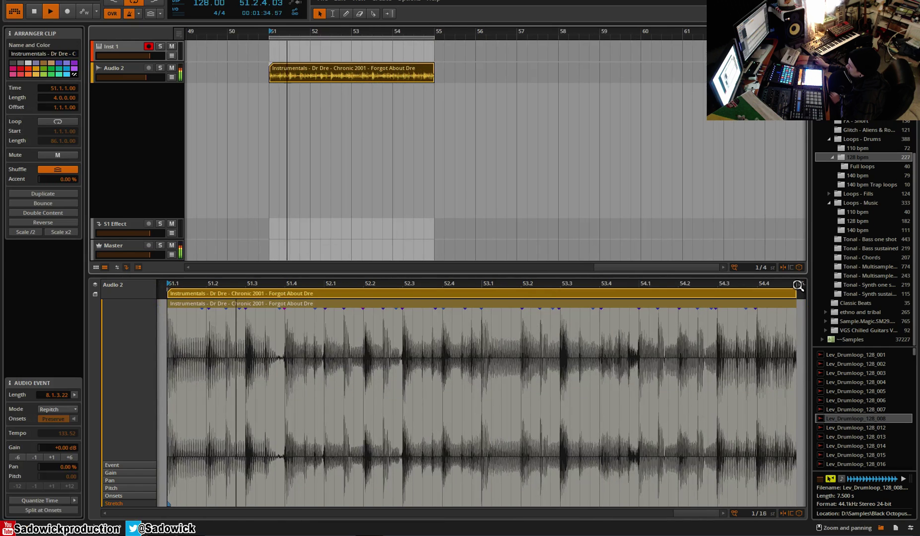
{"action": "key", "text": "space"}
- Inspect the end of the Forgot About Dre waveform and set the detail editor's beat grid to 1/1
{"action": "left_click_drag", "start_coordinate": [796, 286], "coordinate": [769, 285]}
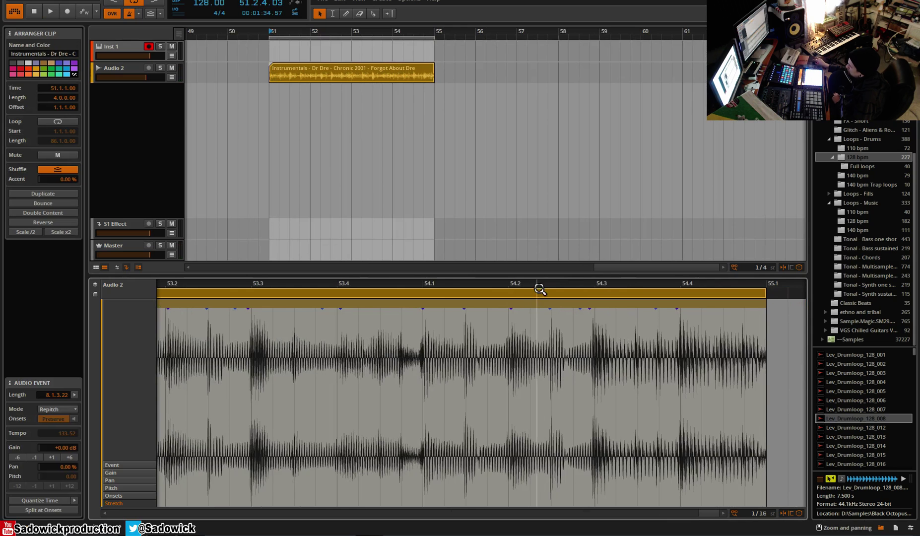
{"action": "left_click_drag", "start_coordinate": [537, 286], "coordinate": [573, 267]}
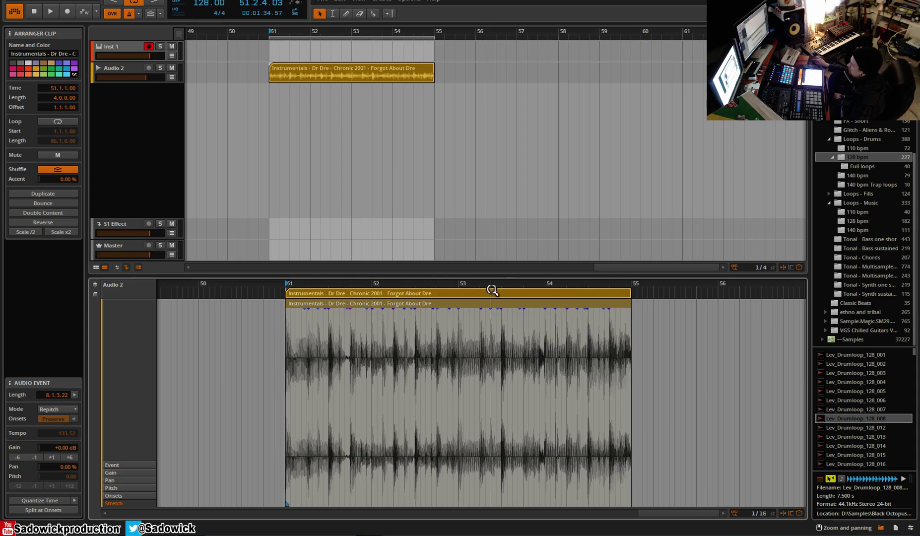
{"action": "left_click_drag", "start_coordinate": [504, 283], "coordinate": [581, 283]}
{"action": "left_click_drag", "start_coordinate": [764, 513], "coordinate": [763, 533]}
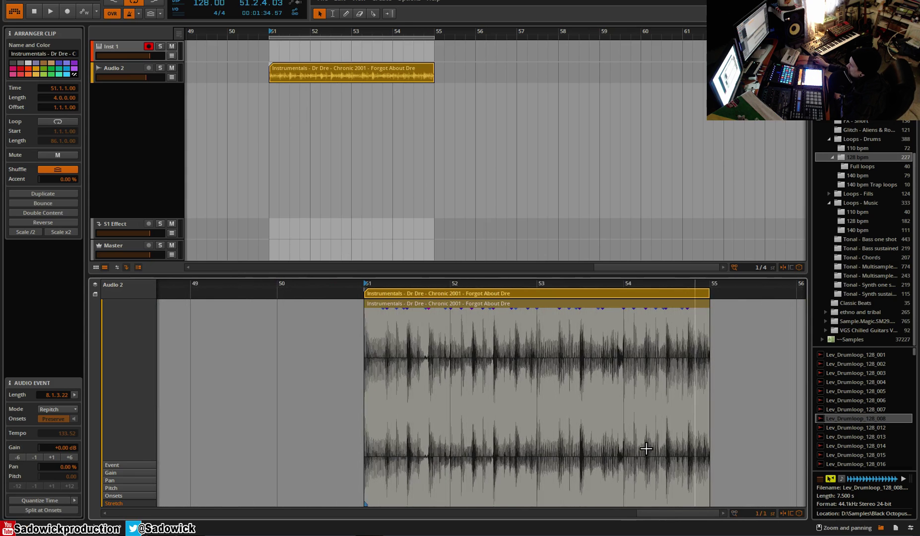
- Add a beat marker to the Forgot About Dre event at 52.1
{"action": "left_click_drag", "start_coordinate": [472, 287], "coordinate": [416, 454]}
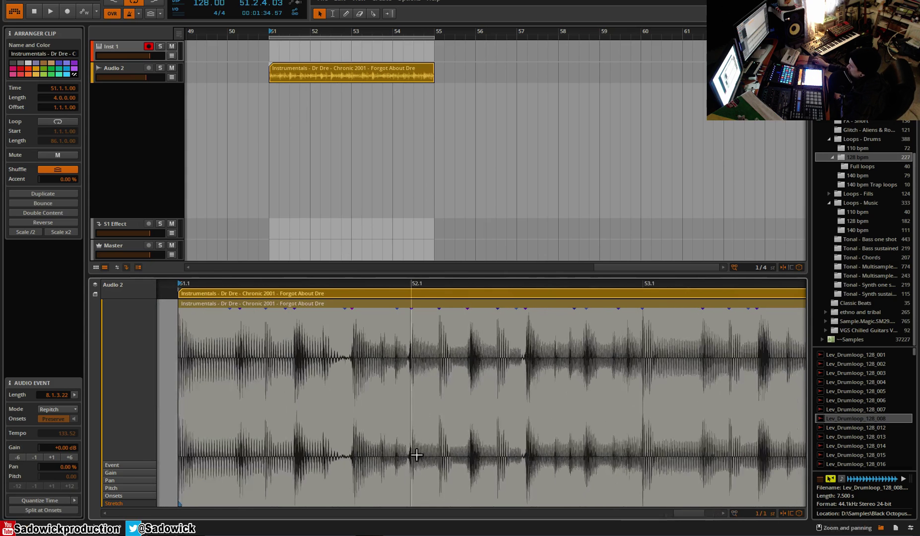
{"action": "left_click_drag", "start_coordinate": [412, 285], "coordinate": [416, 507]}
{"action": "left_click", "coordinate": [420, 507]}
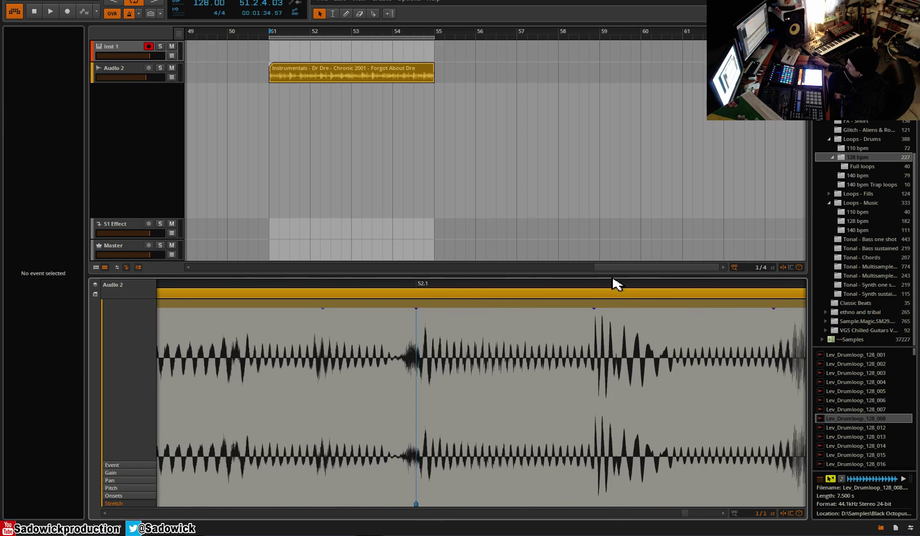
- Add a beat marker on the hit just before 53.1 and move it onto the 53.1 grid line
{"action": "left_click_drag", "start_coordinate": [620, 286], "coordinate": [567, 303]}
{"action": "left_click_drag", "start_coordinate": [524, 283], "coordinate": [460, 285]}
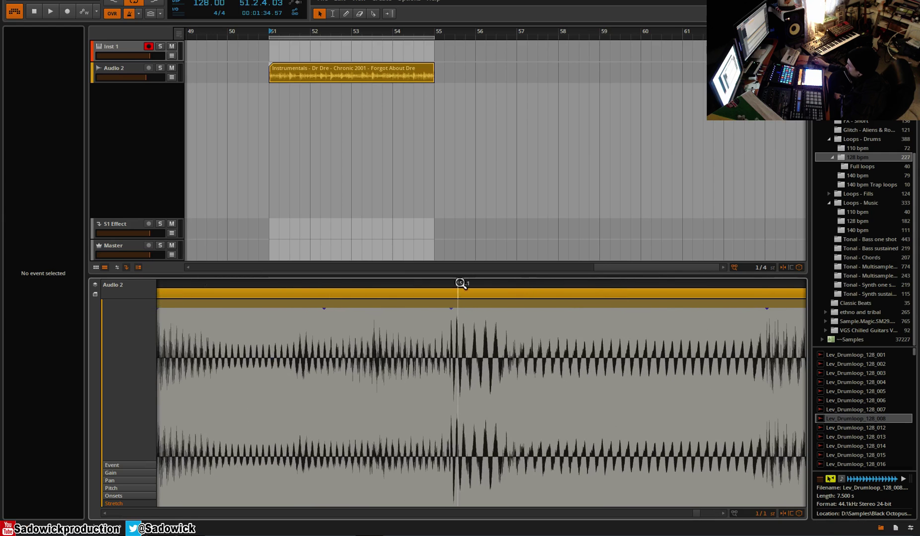
{"action": "left_click_drag", "start_coordinate": [452, 507], "coordinate": [458, 508]}
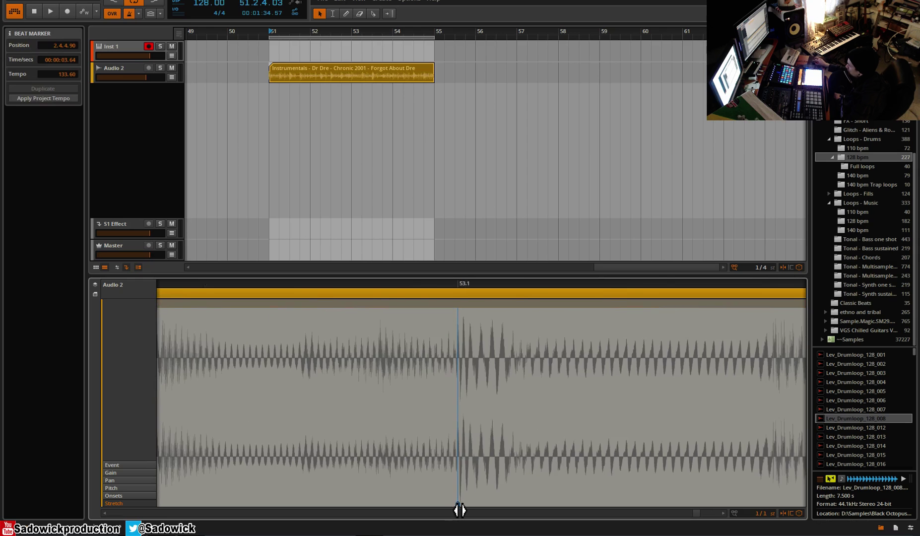
- Add a beat marker at 54.1 and delete the duplicate marker beside it
{"action": "left_click_drag", "start_coordinate": [463, 287], "coordinate": [318, 259]}
{"action": "left_click_drag", "start_coordinate": [393, 284], "coordinate": [380, 287]}
{"action": "left_click", "coordinate": [385, 508]}
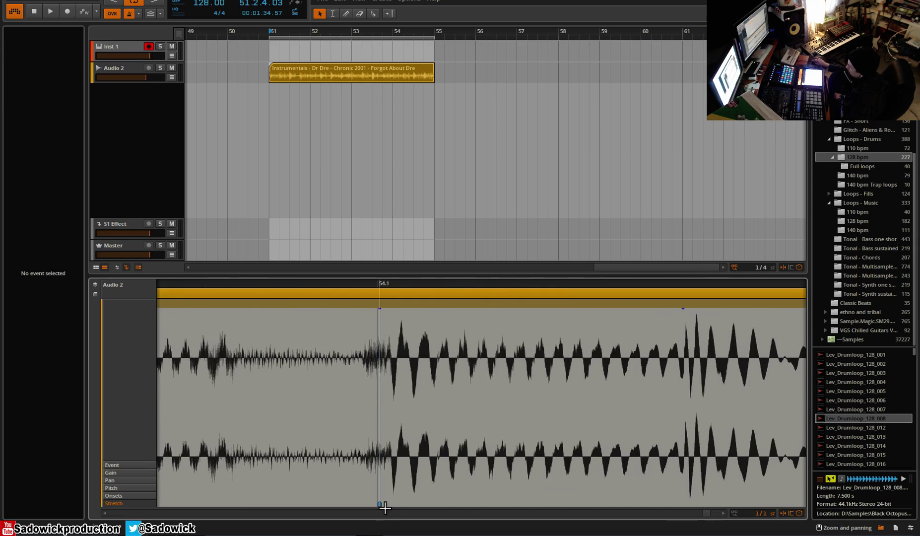
{"action": "left_click", "coordinate": [380, 505]}
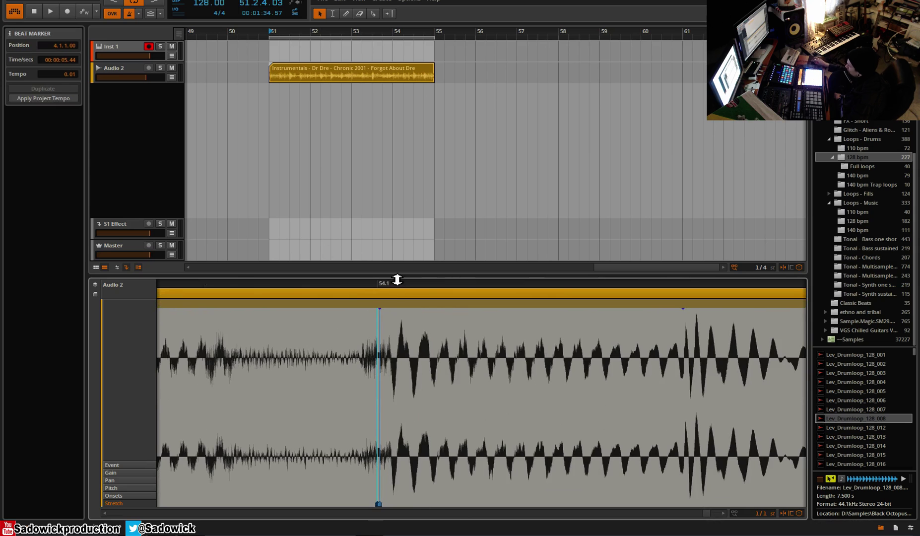
{"action": "left_click_drag", "start_coordinate": [388, 283], "coordinate": [288, 465]}
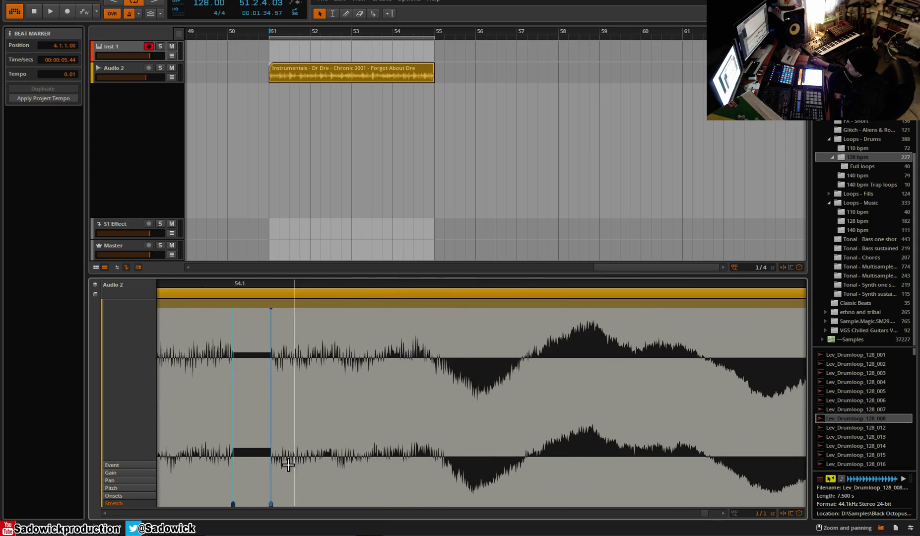
{"action": "double_click", "coordinate": [271, 508]}
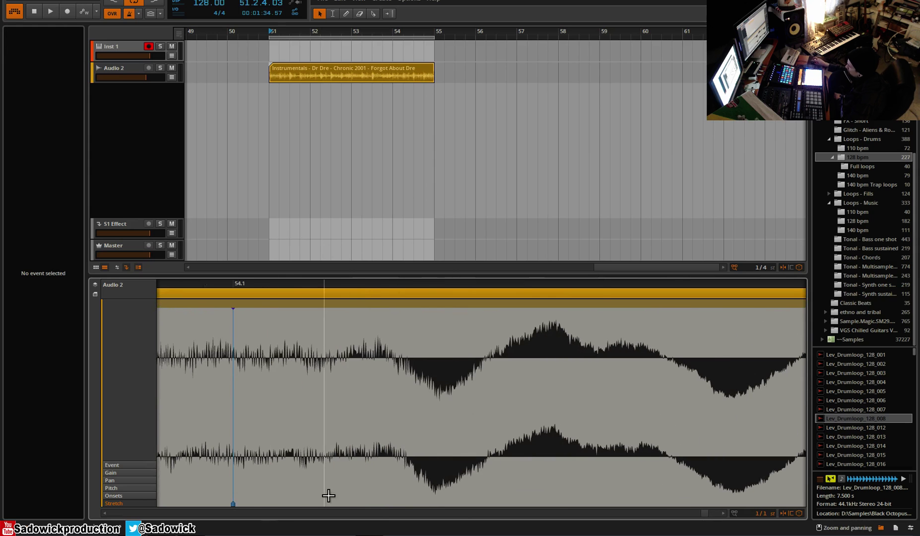
- Add a beat marker on the hit just after 54.1 and move it to position 4.1.1.00
{"action": "double_click", "coordinate": [390, 505]}
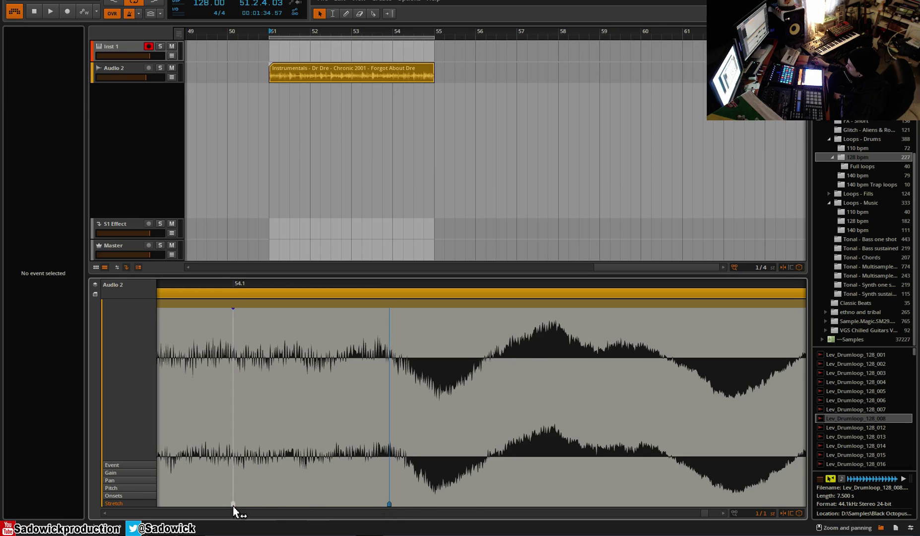
{"action": "left_click_drag", "start_coordinate": [390, 504], "coordinate": [244, 502]}
{"action": "left_click_drag", "start_coordinate": [263, 284], "coordinate": [367, 277]}
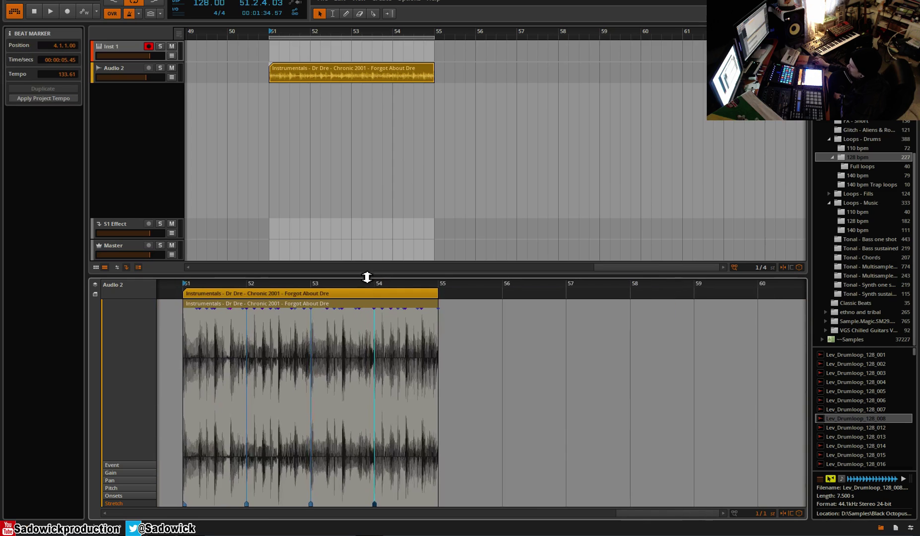
- Play the looped Forgot About Dre clip to check the beat markers, and fit the whole clip in the detail editor
{"action": "left_click", "coordinate": [309, 76]}
{"action": "key", "text": "space"}
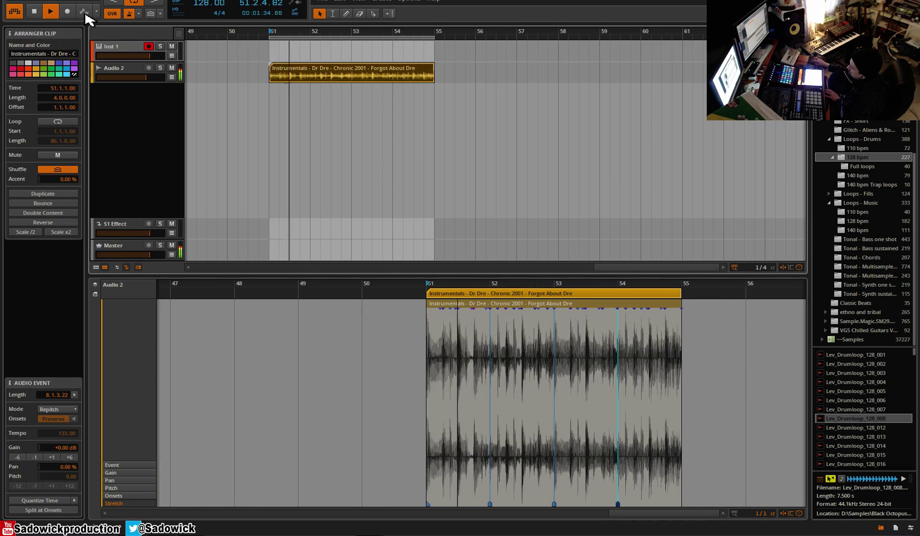
{"action": "left_click", "coordinate": [310, 51]}
{"action": "double_click", "coordinate": [312, 73]}
{"action": "key", "text": "space"}
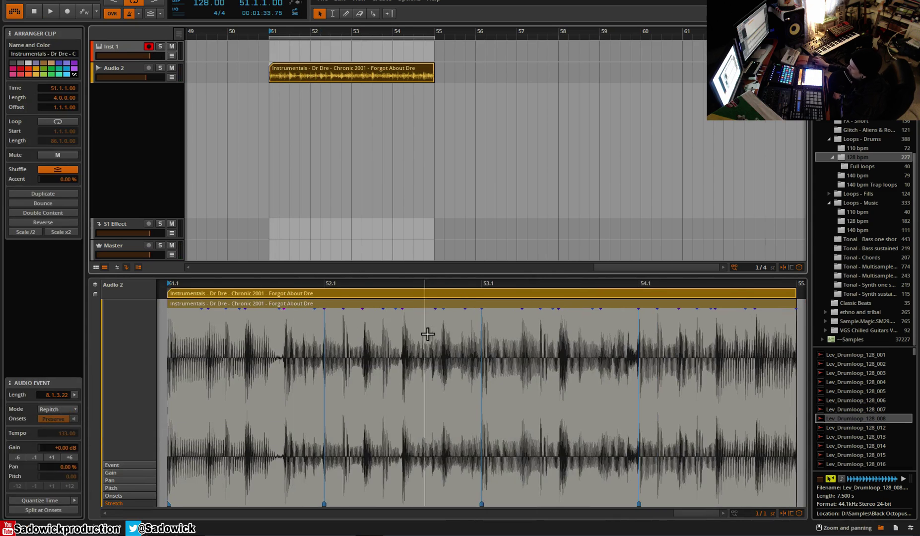
- Set the Forgot About Dre event's mode to Stretch and raise the project tempo to 139 while the loop plays
{"action": "left_click", "coordinate": [60, 410]}
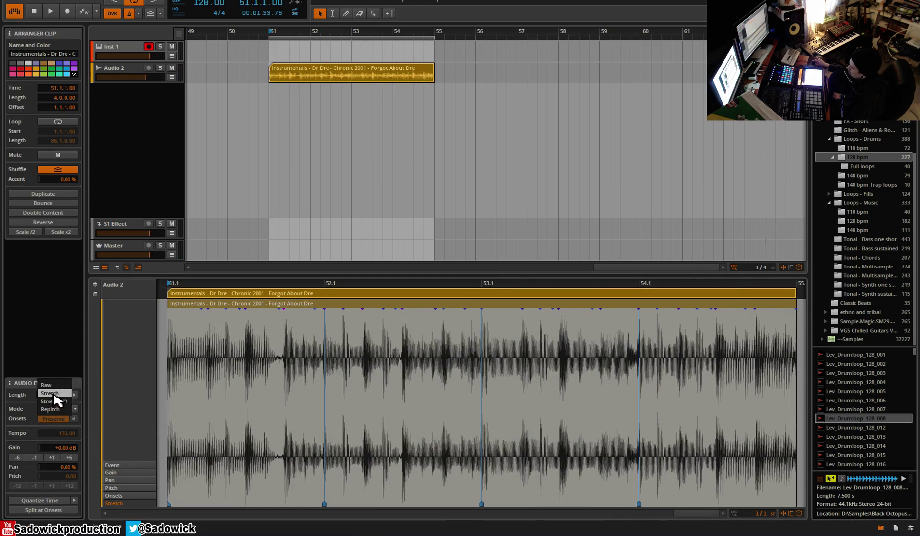
{"action": "left_click", "coordinate": [54, 394]}
{"action": "key", "text": "space"}
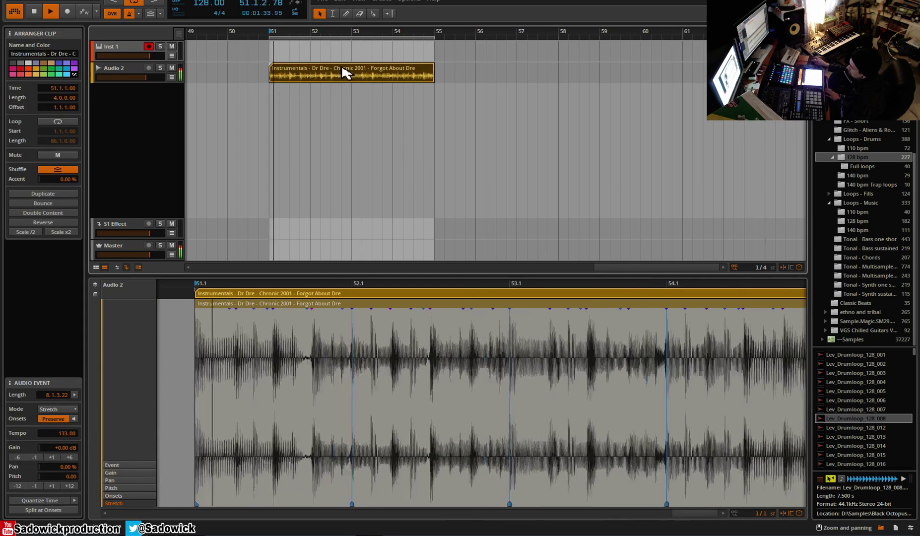
{"action": "left_click_drag", "start_coordinate": [209, 4], "coordinate": [209, 0]}
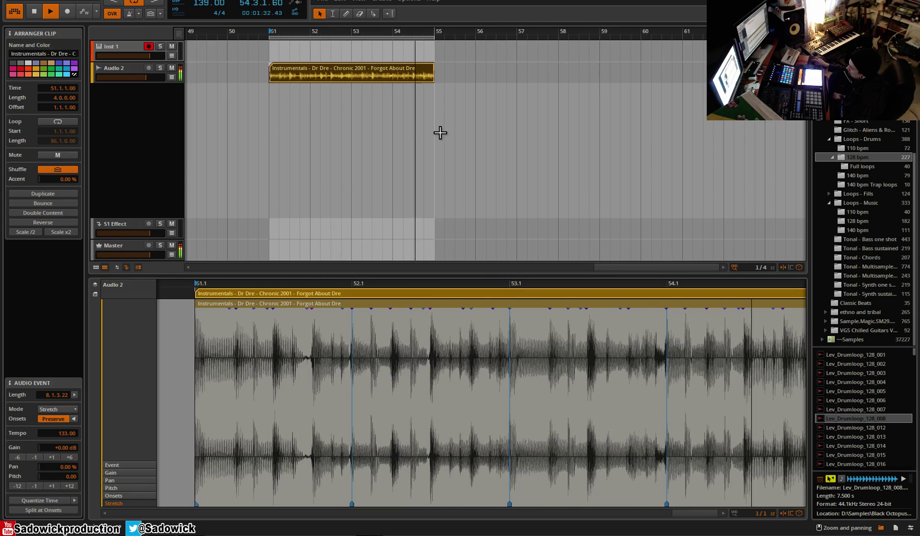
{"action": "key", "text": "space"}
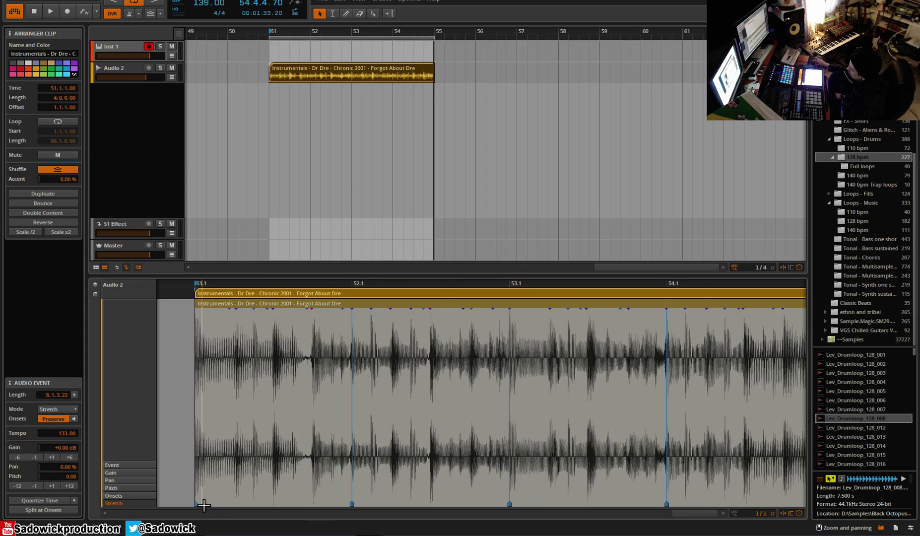
- Show the onsets of the Forgot About Dre event and delete the first onset after the clip's start
{"action": "left_click", "coordinate": [139, 495]}
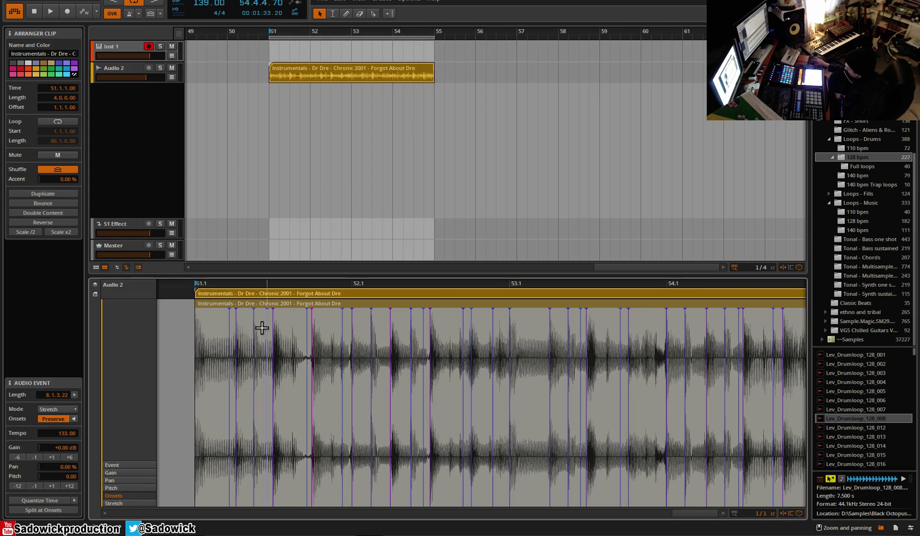
{"action": "mouse_move", "coordinate": [229, 325]}
{"action": "left_mouse_down"}
{"action": "mouse_move", "coordinate": [220, 325]}
{"action": "mouse_move", "coordinate": [228, 328]}
{"action": "left_mouse_up"}
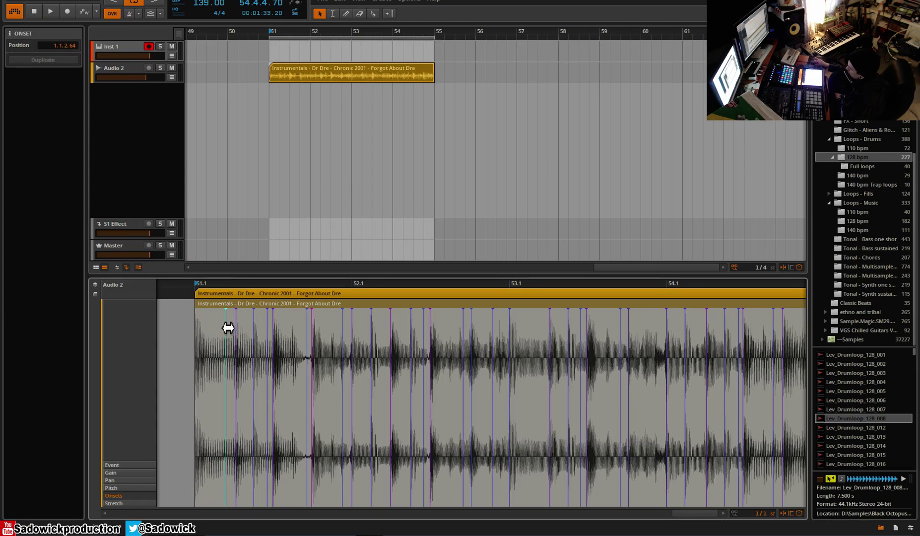
{"action": "double_click", "coordinate": [228, 326]}
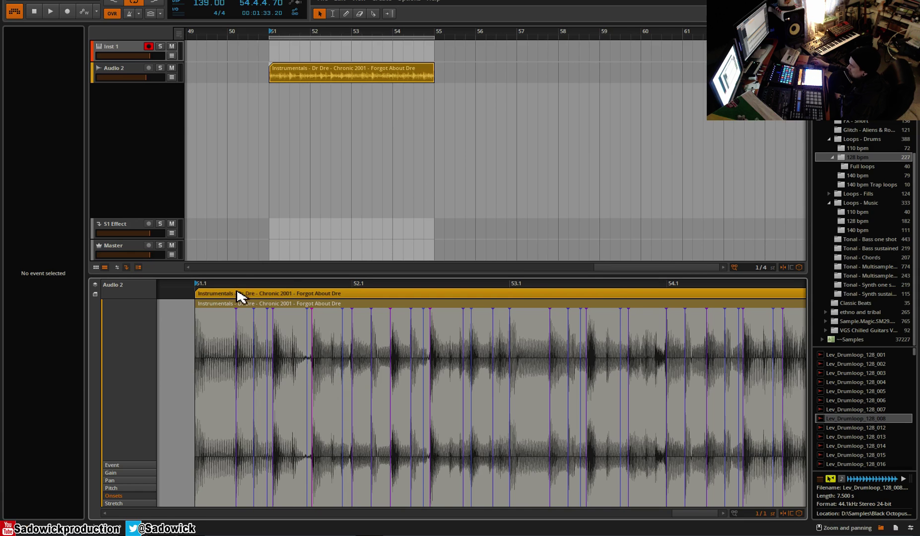
- Switch the detail editor back to the stretch markers and select the beat marker at 52.1
{"action": "left_click_drag", "start_coordinate": [242, 286], "coordinate": [294, 288]}
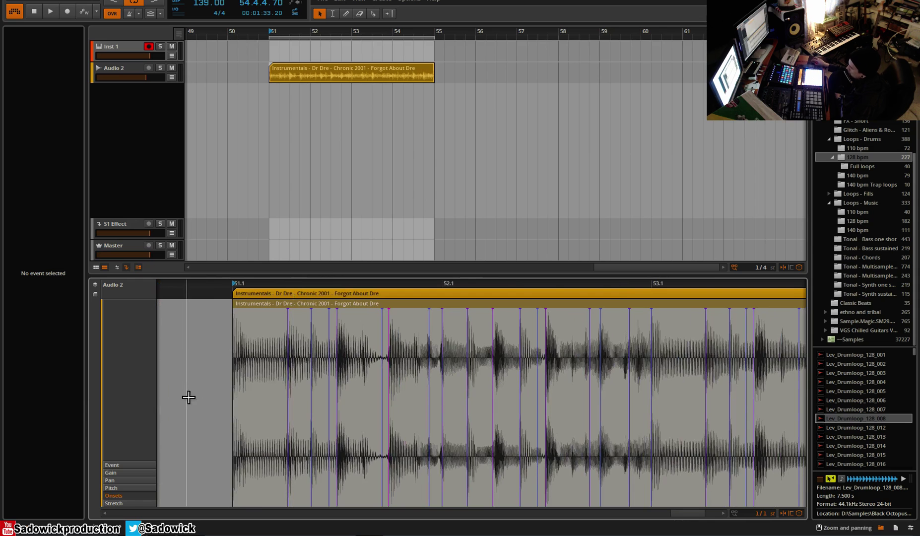
{"action": "left_click", "coordinate": [112, 503]}
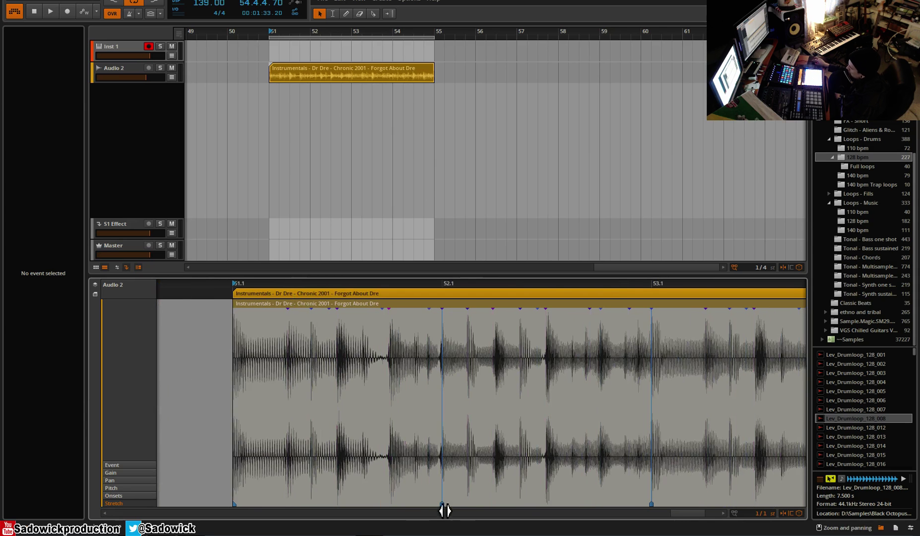
{"action": "mouse_move", "coordinate": [443, 508]}
{"action": "left_mouse_down"}
{"action": "mouse_move", "coordinate": [558, 523]}
{"action": "mouse_move", "coordinate": [661, 505]}
{"action": "mouse_move", "coordinate": [189, 464]}
{"action": "mouse_move", "coordinate": [549, 470]}
{"action": "mouse_move", "coordinate": [361, 446]}
{"action": "mouse_move", "coordinate": [546, 437]}
{"action": "mouse_move", "coordinate": [442, 437]}
{"action": "left_mouse_up"}
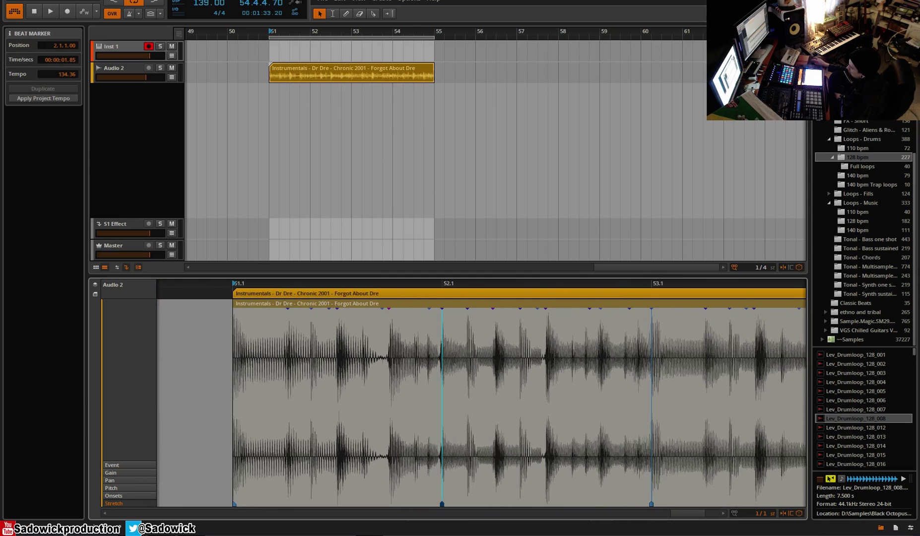
- Select the audio event of the Lev_FX_Reverse_A_01 clip and open its mode choices
{"action": "left_click_drag", "start_coordinate": [254, 30], "coordinate": [212, 244]}
{"action": "left_click", "coordinate": [267, 82]}
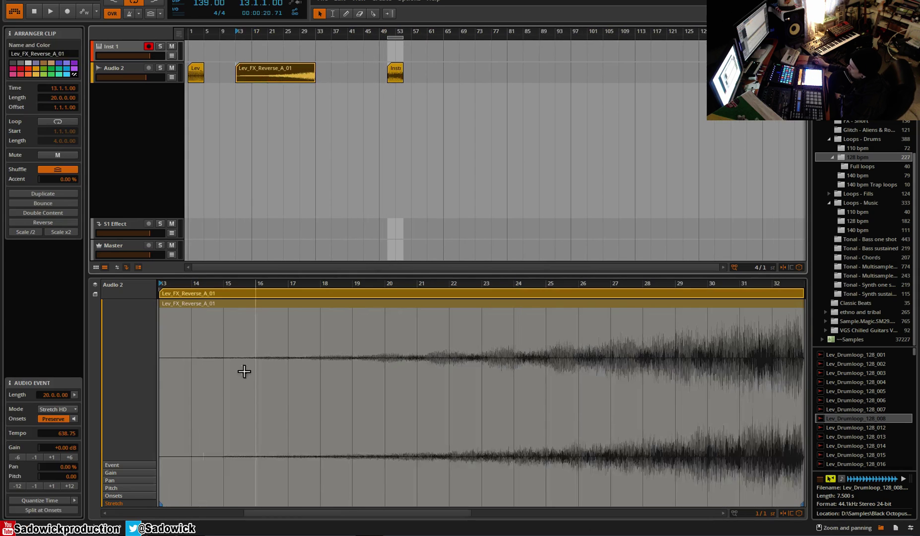
{"action": "left_click", "coordinate": [188, 294]}
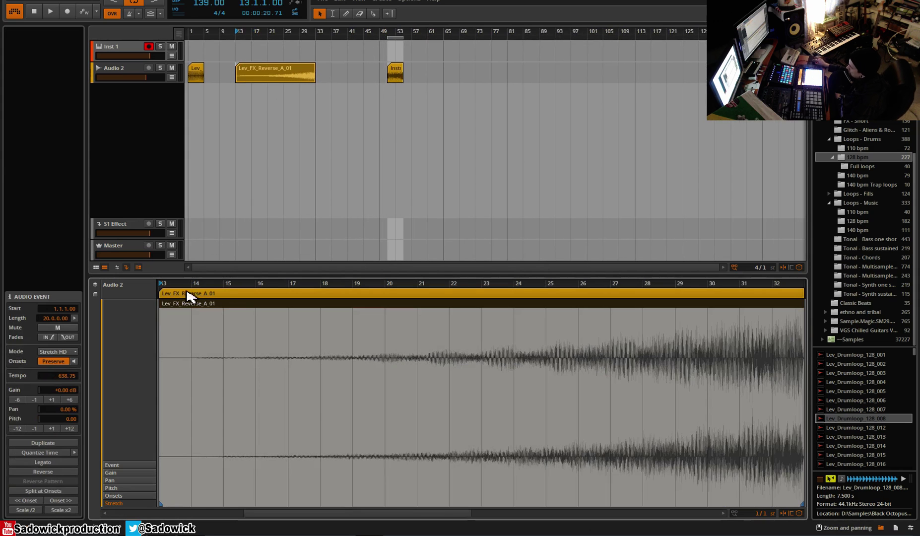
{"action": "left_click", "coordinate": [63, 353]}
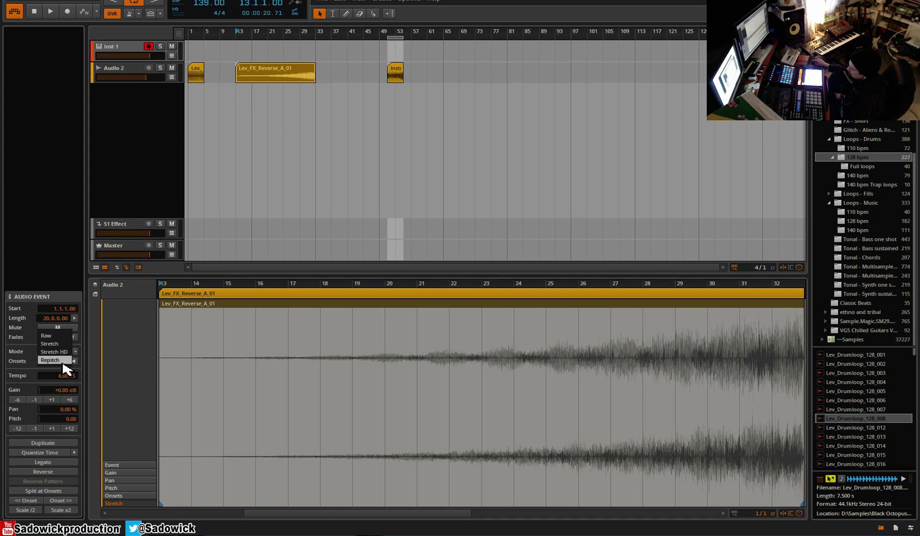